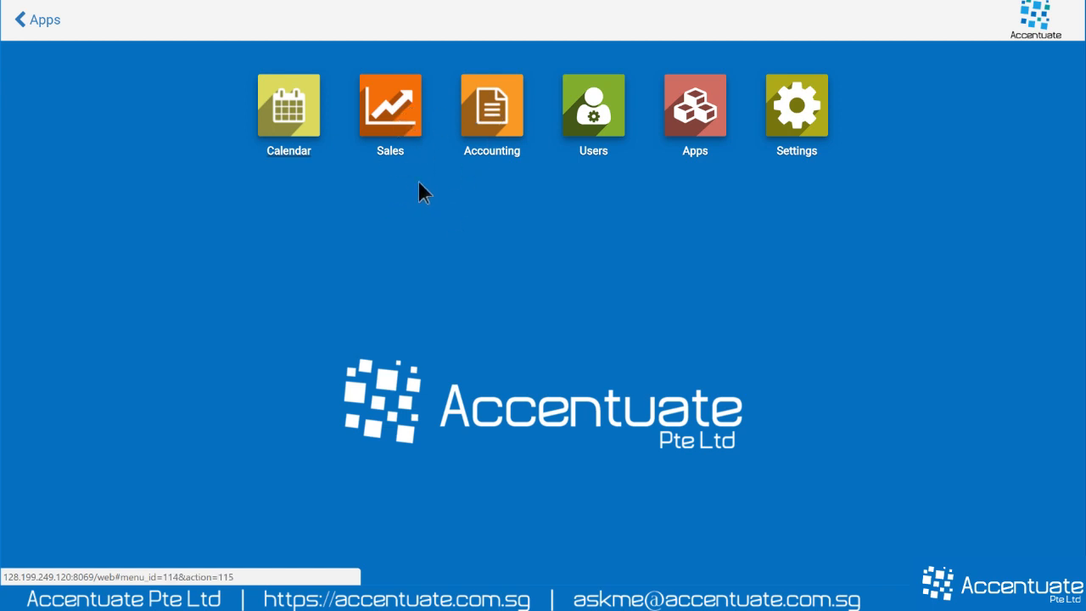
- Open Sales and Accounting in new browser tabs and review the Sales dashboard's meetings and next actions
{"action": "right_click", "coordinate": [392, 108]}
{"action": "left_click", "coordinate": [464, 119]}
{"action": "right_click", "coordinate": [494, 110]}
{"action": "left_click", "coordinate": [520, 121]}
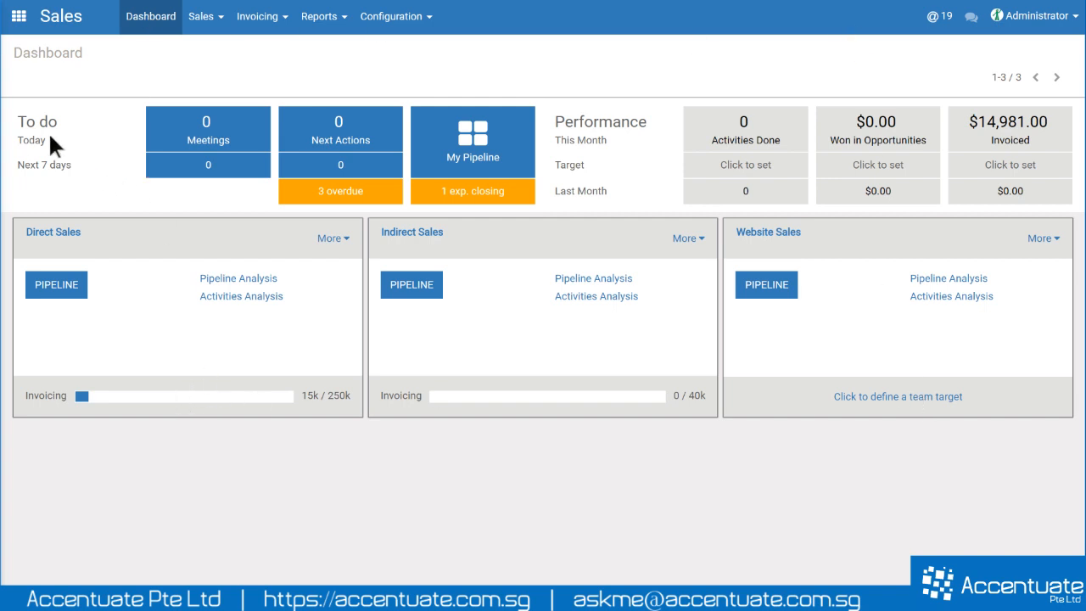
{"action": "left_click_drag", "start_coordinate": [17, 119], "coordinate": [497, 129]}
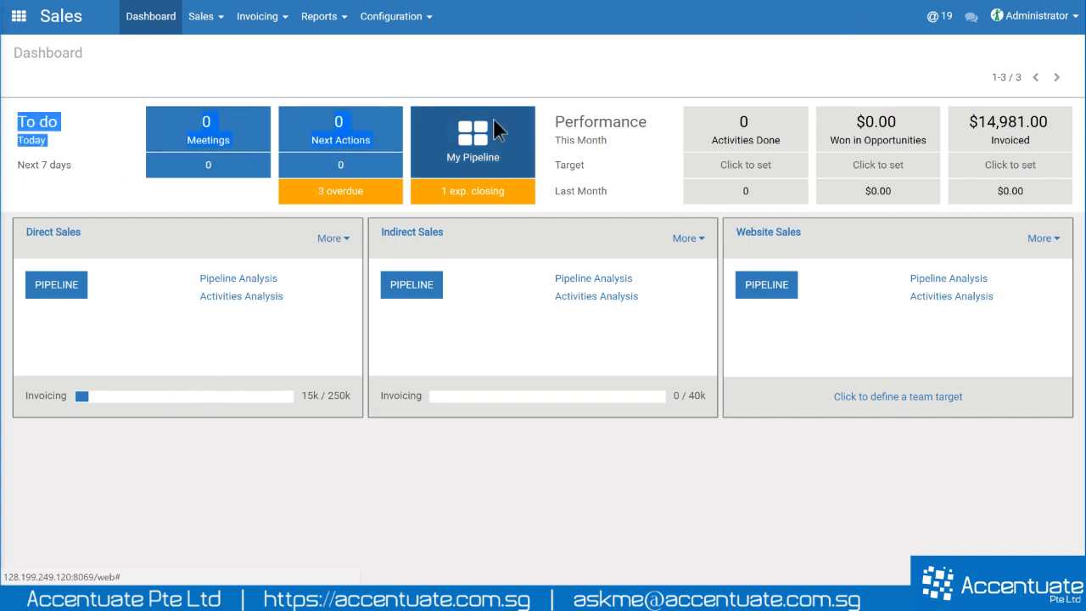
{"action": "left_click", "coordinate": [364, 453]}
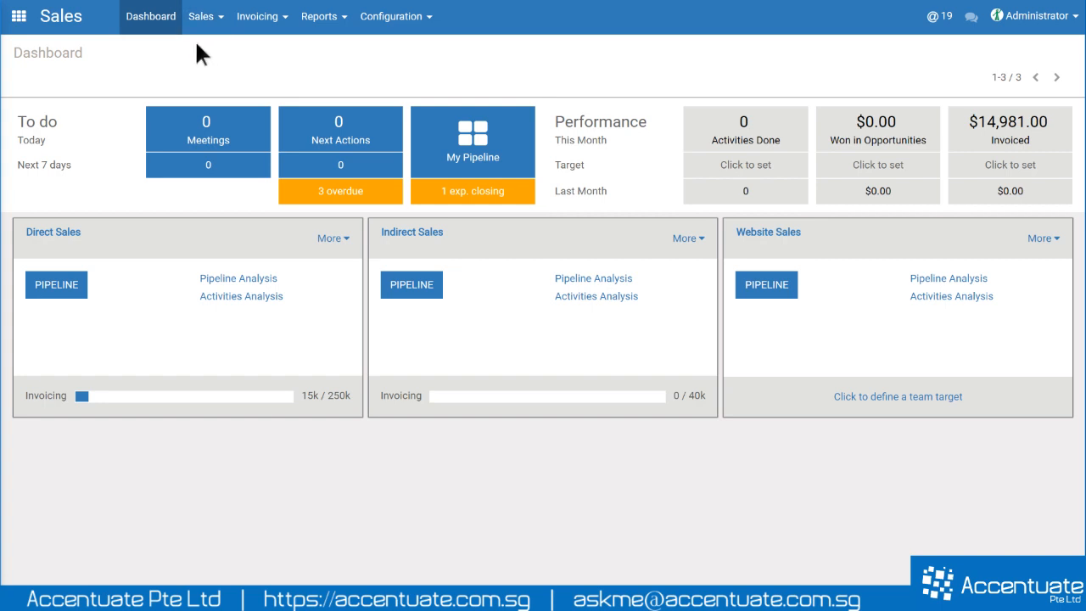
- Compare the Sales menus in the Sales and Accounting apps for Customers, then reopen the Sales app
{"action": "left_click", "coordinate": [205, 19]}
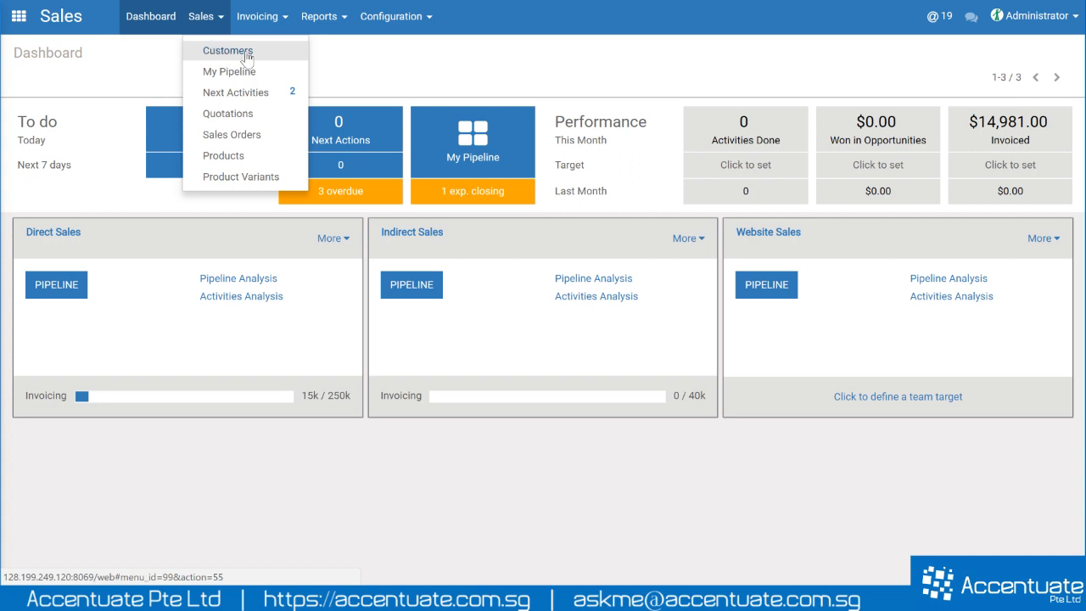
{"action": "left_click", "coordinate": [414, 72]}
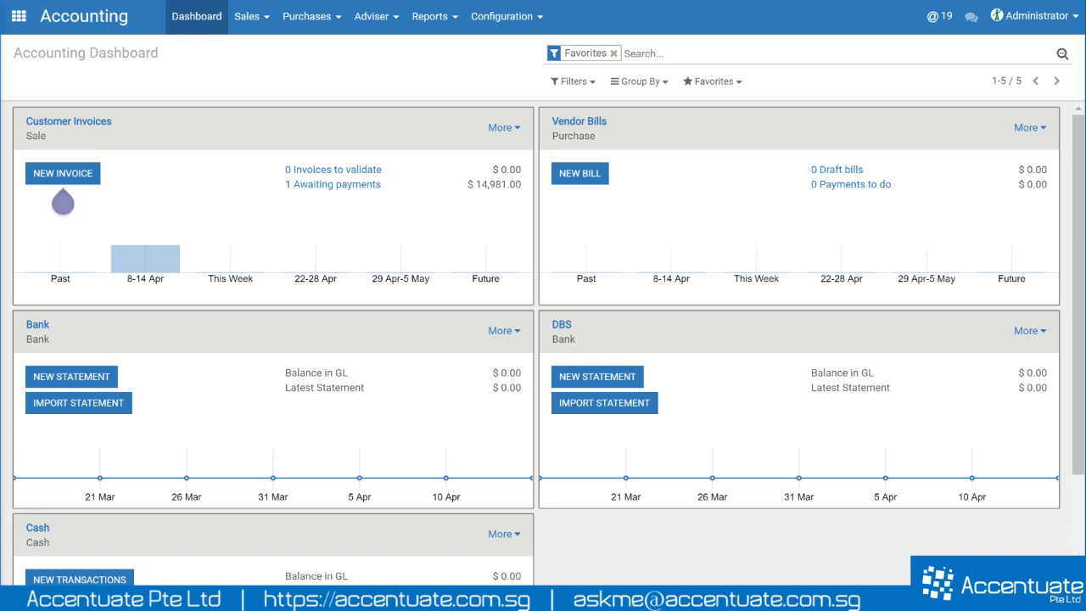
{"action": "left_click", "coordinate": [248, 19]}
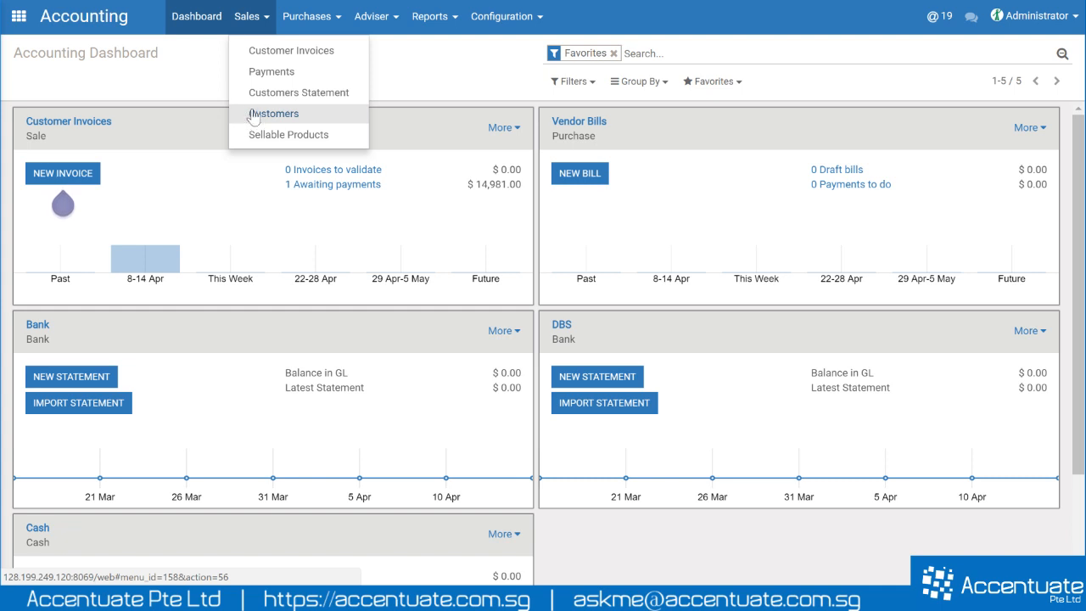
{"action": "left_click", "coordinate": [194, 85]}
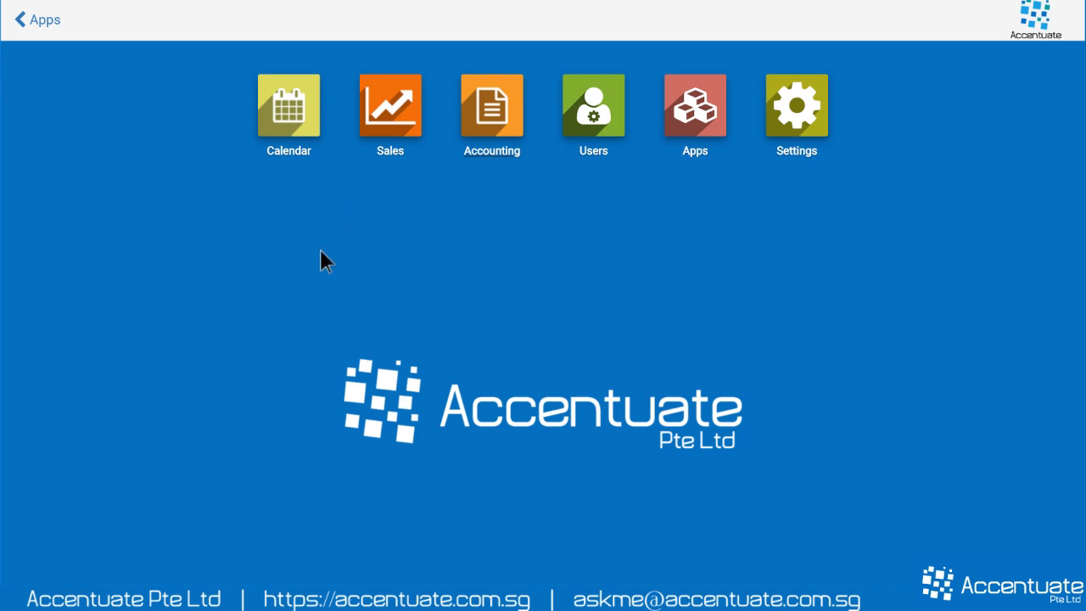
{"action": "left_click", "coordinate": [409, 119]}
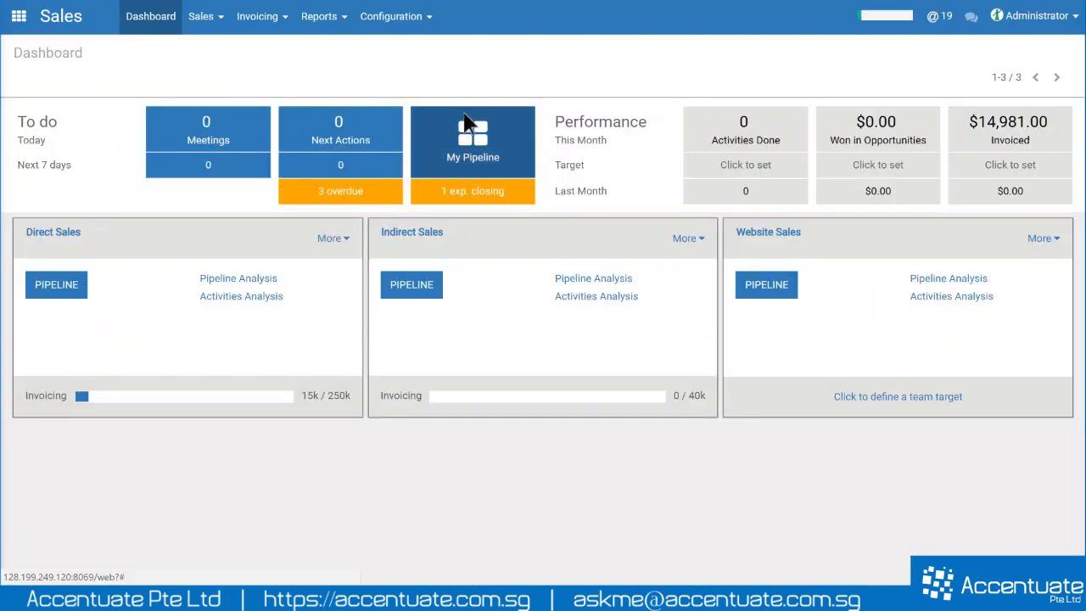
- Go to Sales > Customers to see the seven existing customer cards
{"action": "left_click", "coordinate": [204, 17]}
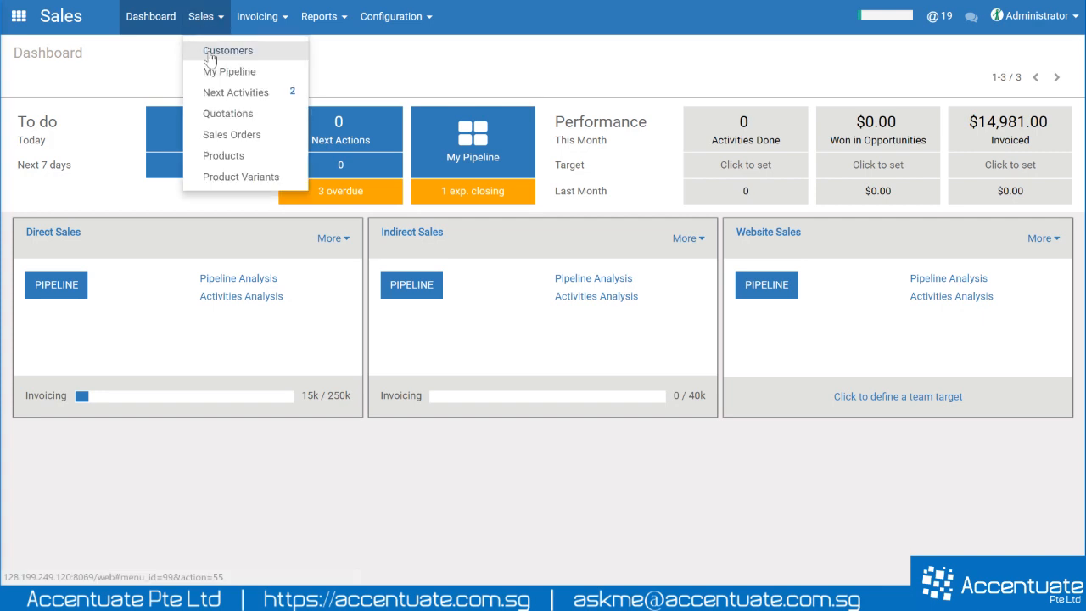
{"action": "left_click", "coordinate": [226, 53]}
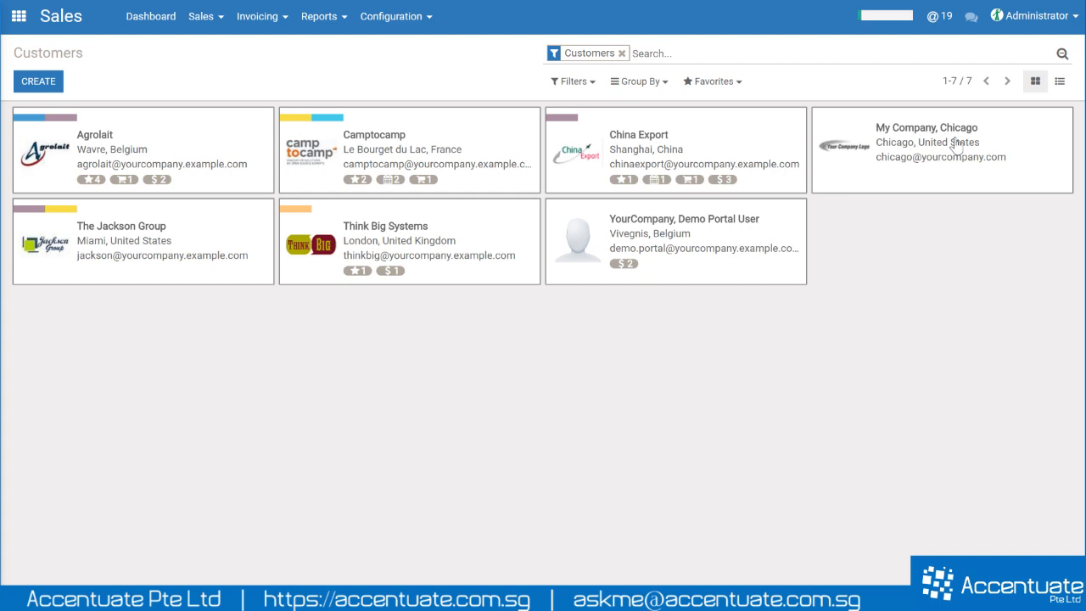
- Show the customers as a list, then return to the kanban cards
{"action": "left_click", "coordinate": [1057, 85]}
{"action": "left_click", "coordinate": [1058, 85]}
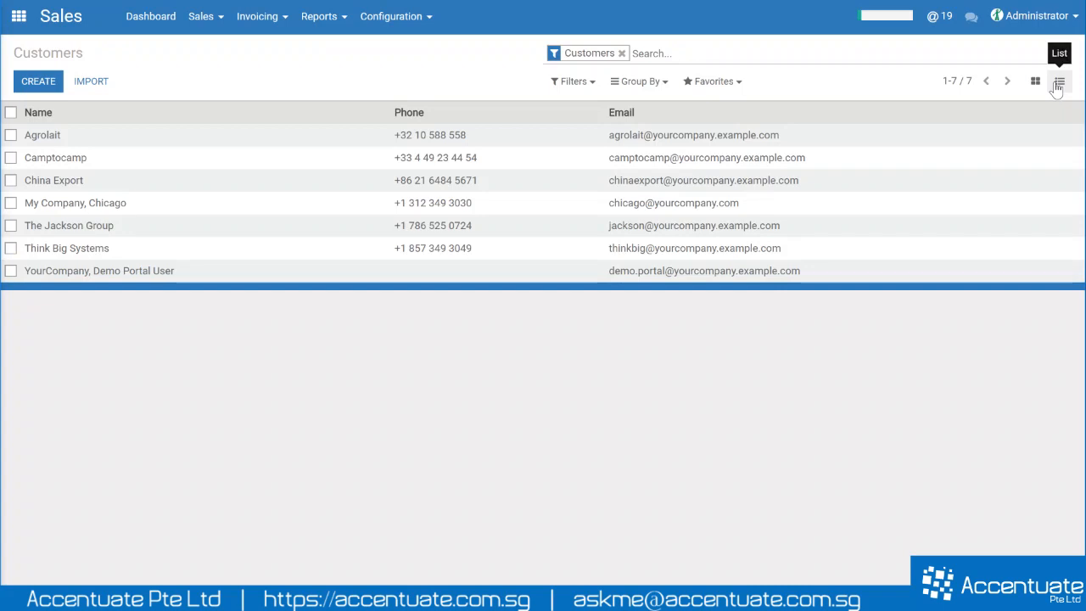
{"action": "left_click", "coordinate": [1035, 84]}
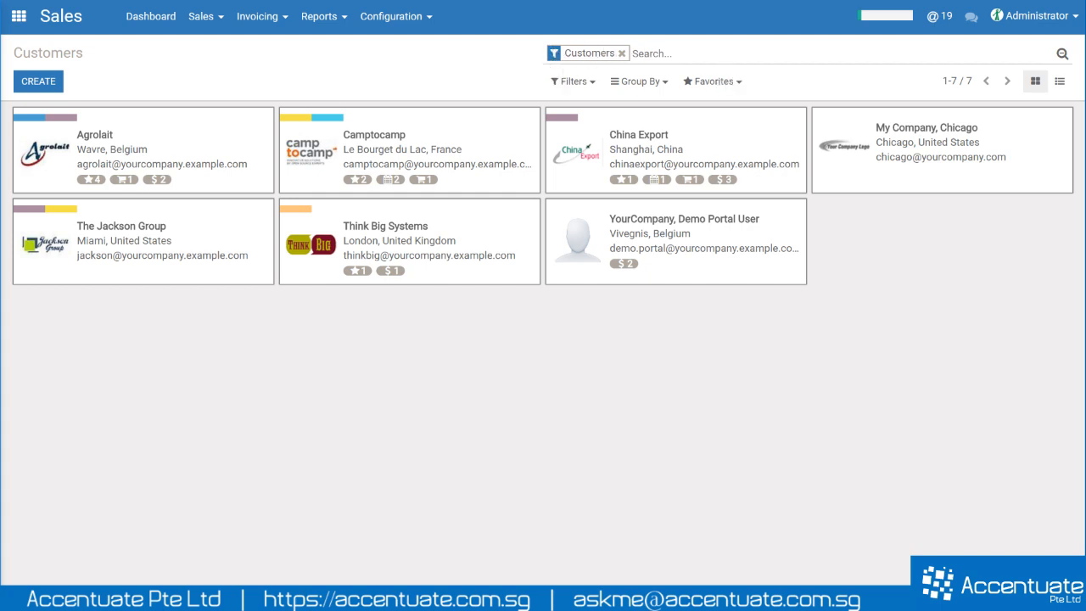
- Open the search options and group the customers by Country
{"action": "left_click", "coordinate": [1062, 56]}
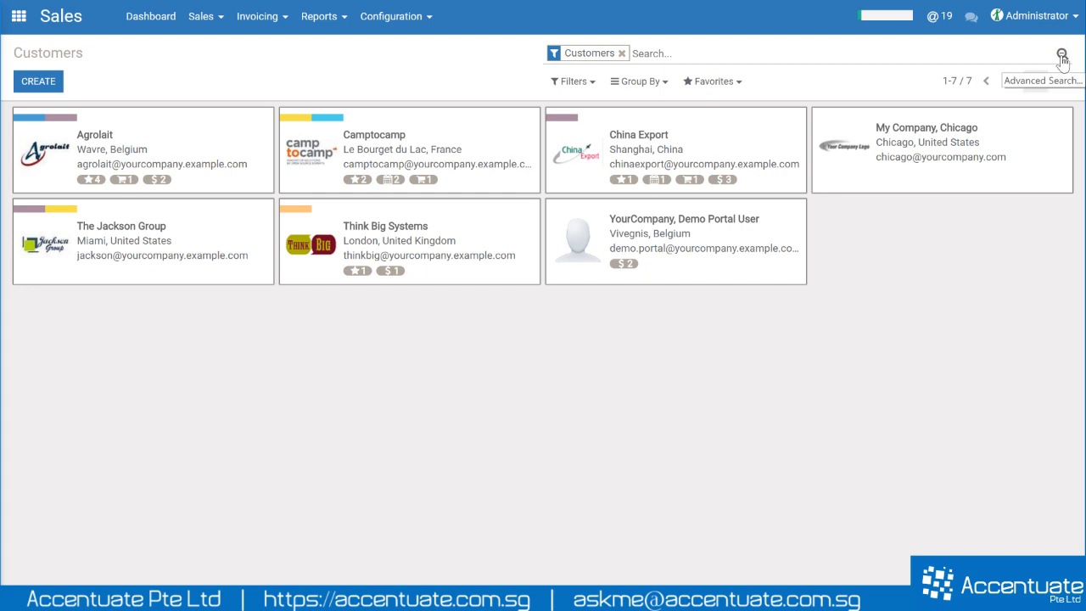
{"action": "left_click", "coordinate": [1062, 55]}
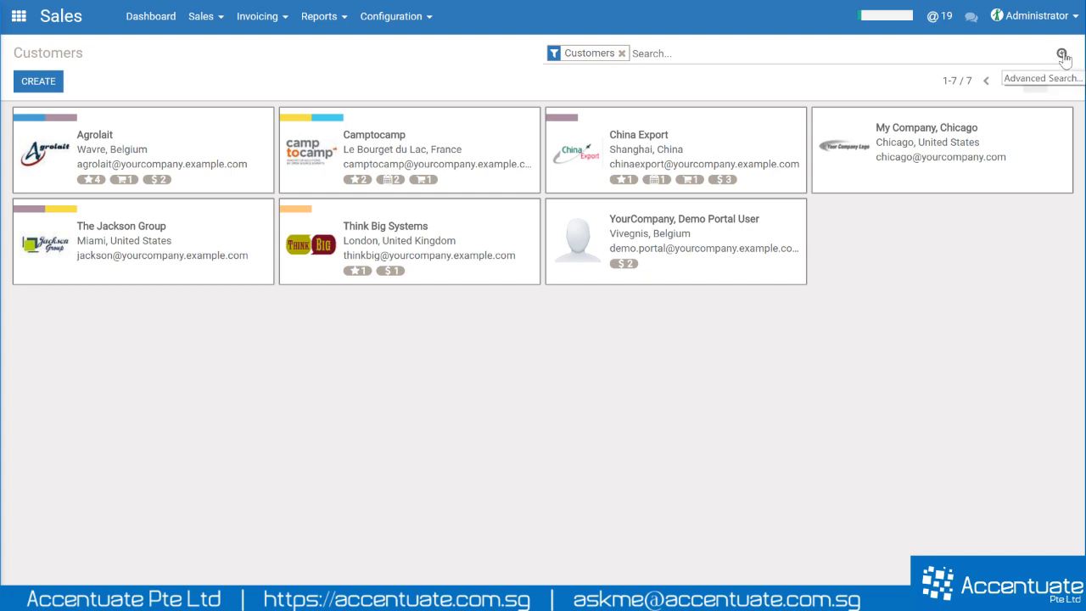
{"action": "left_click", "coordinate": [1063, 55]}
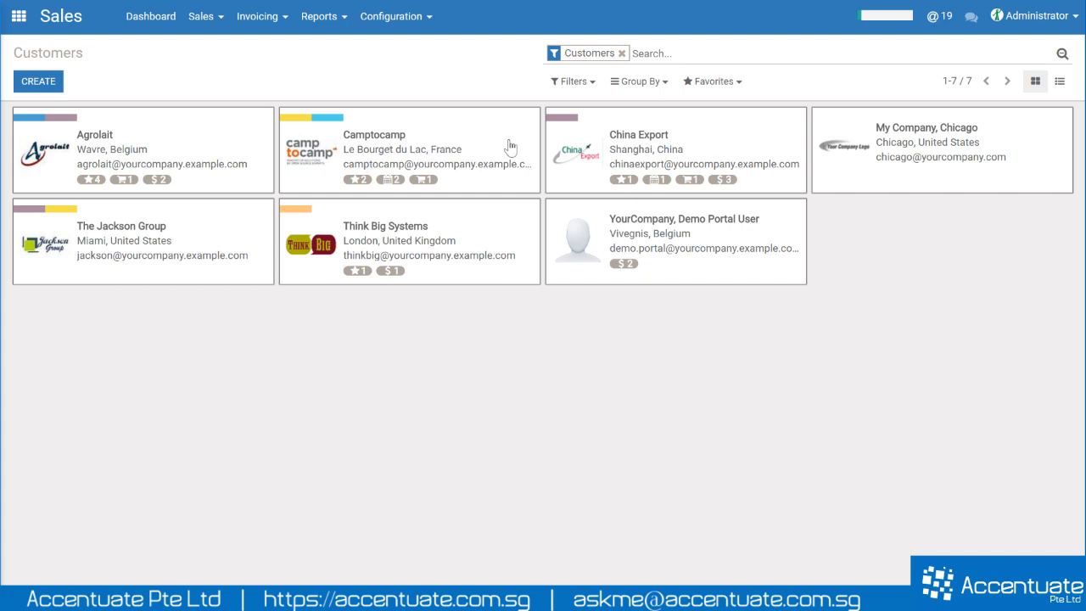
{"action": "left_click", "coordinate": [645, 85]}
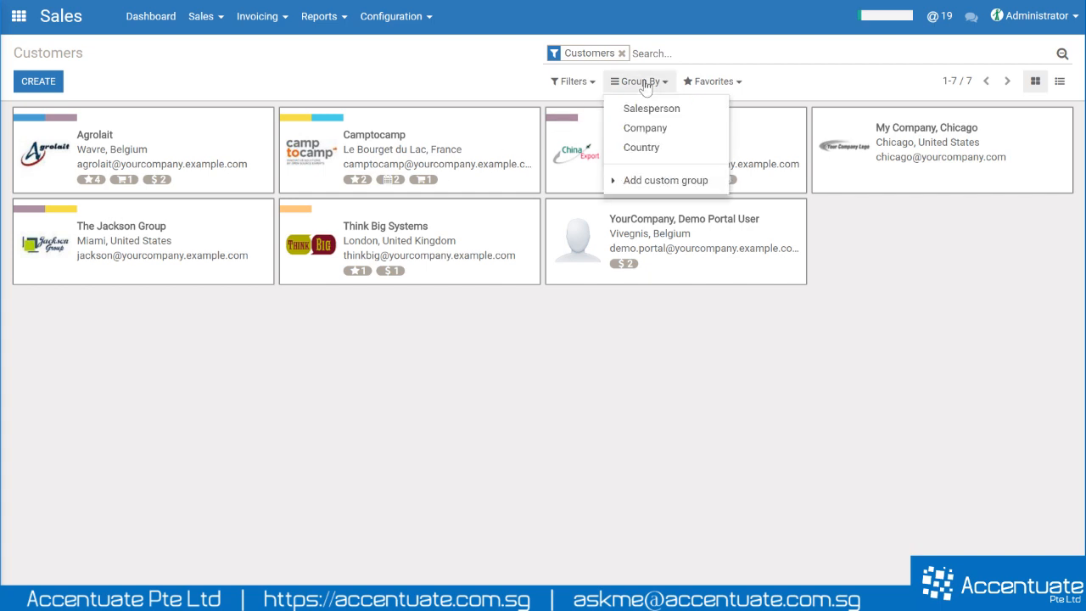
{"action": "left_click", "coordinate": [642, 149]}
- View the country groups as a list, expanding Belgium, China and France, then return to cards
{"action": "left_click", "coordinate": [592, 355]}
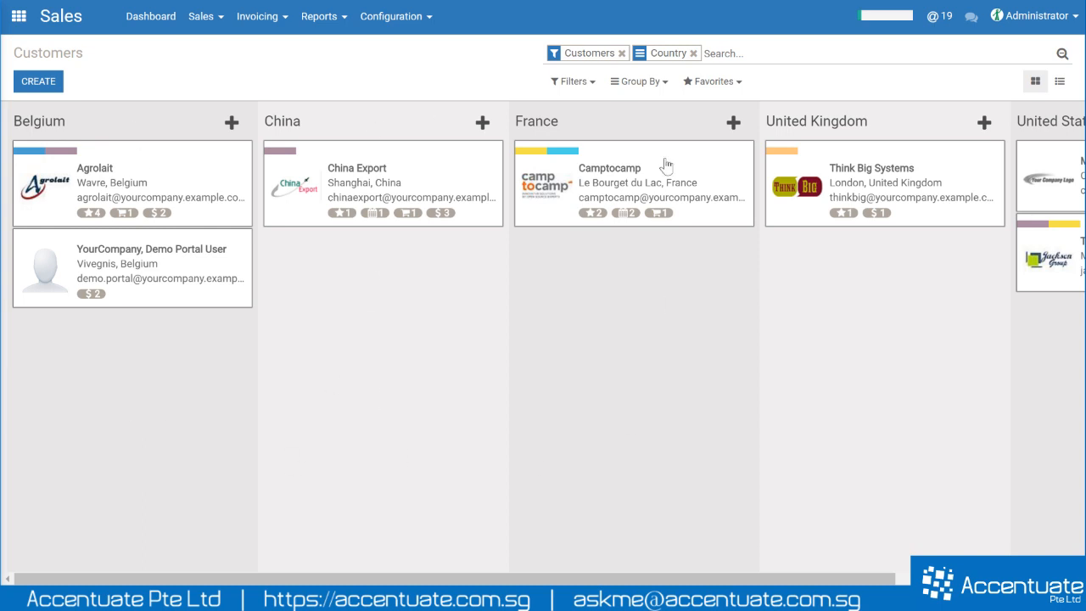
{"action": "left_click_drag", "start_coordinate": [869, 581], "coordinate": [1045, 580]}
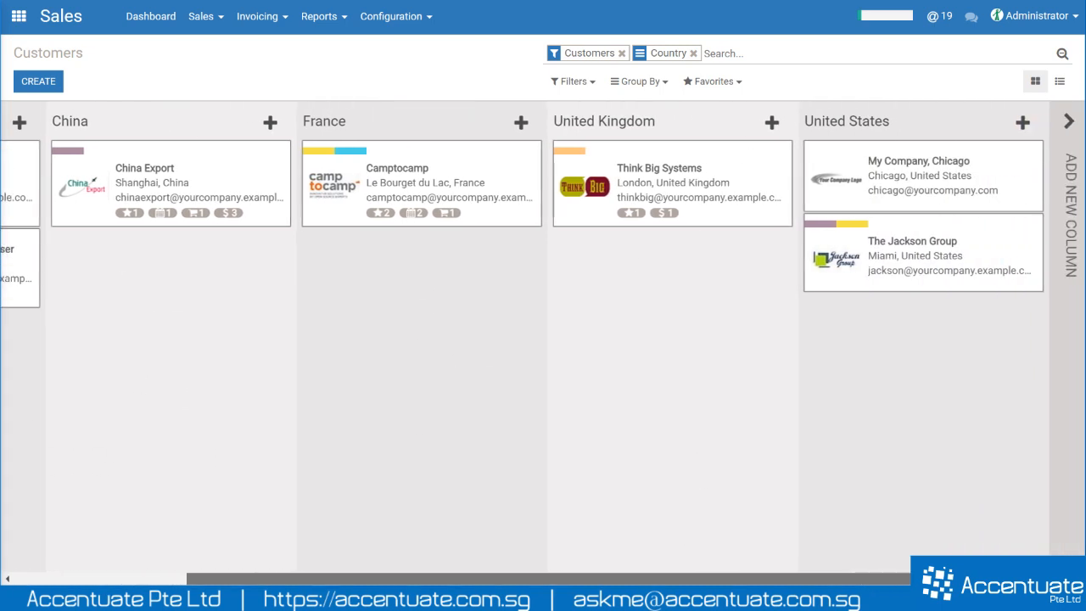
{"action": "left_click_drag", "start_coordinate": [844, 580], "coordinate": [658, 580]}
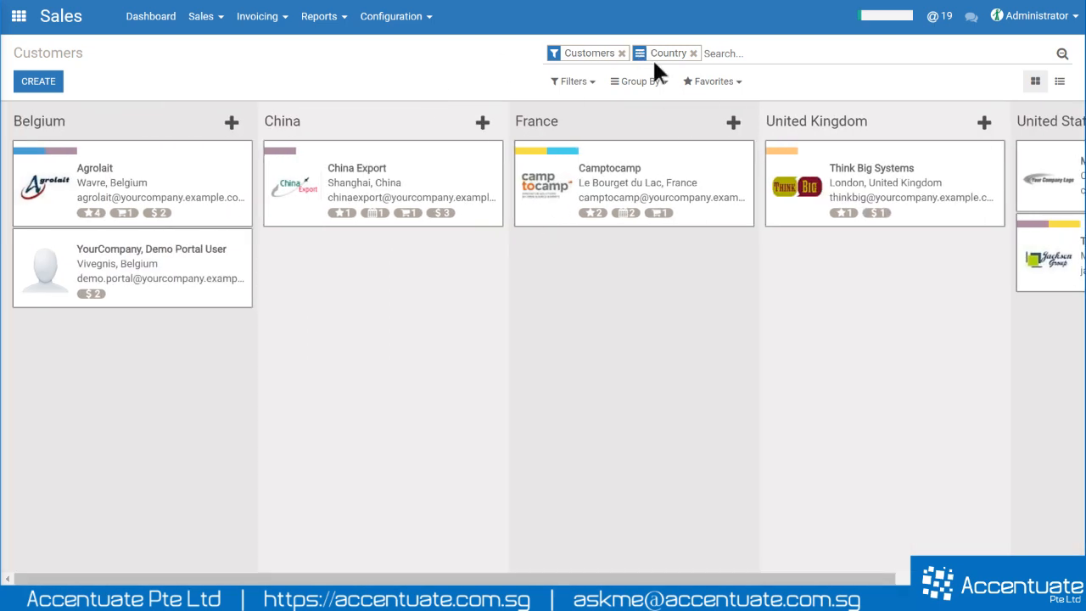
{"action": "left_click", "coordinate": [1062, 85]}
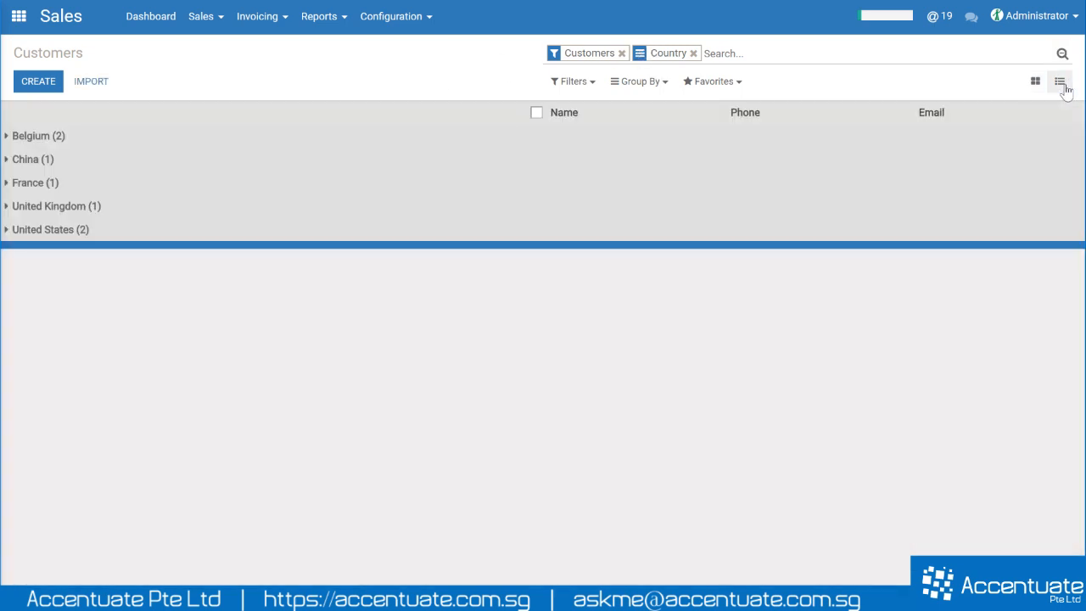
{"action": "left_click", "coordinate": [58, 141]}
{"action": "left_click", "coordinate": [65, 207]}
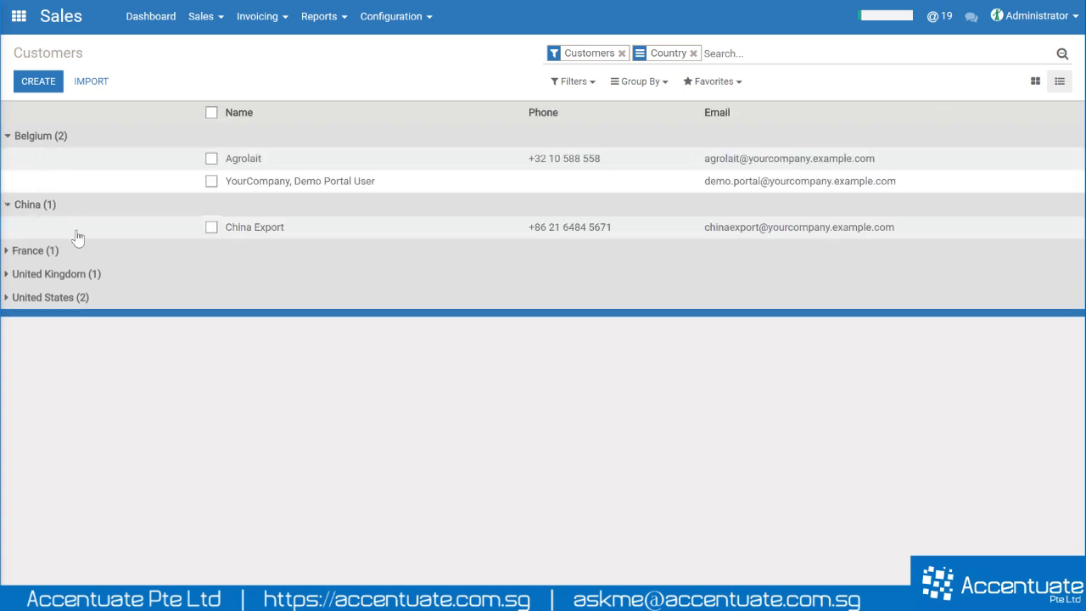
{"action": "left_click", "coordinate": [76, 248]}
{"action": "left_click", "coordinate": [1036, 83]}
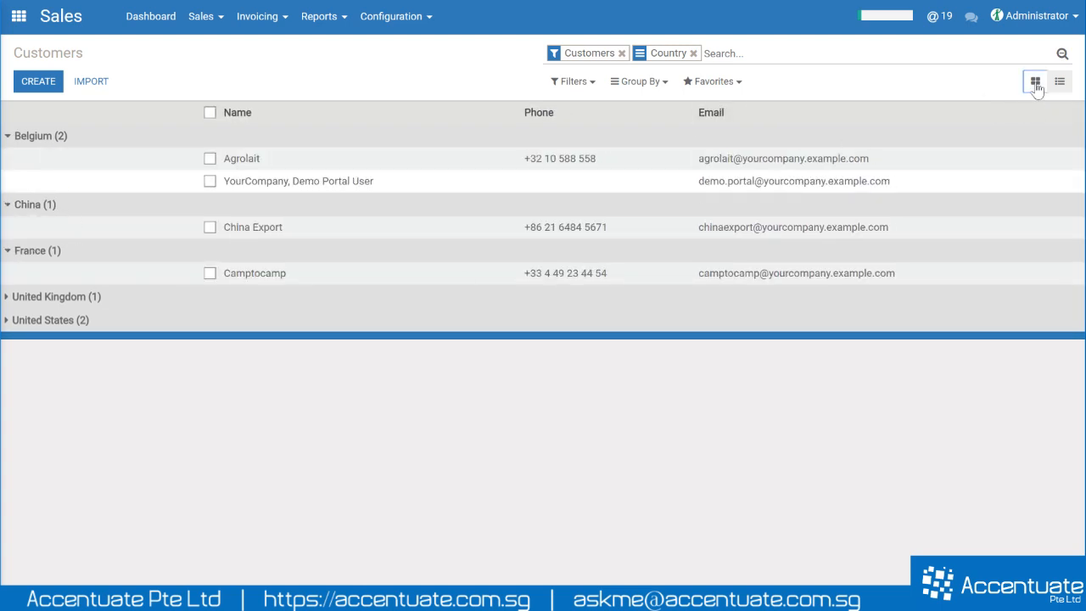
- Browse the custom Group By field picker, then remove the Country grouping
{"action": "left_click", "coordinate": [642, 85]}
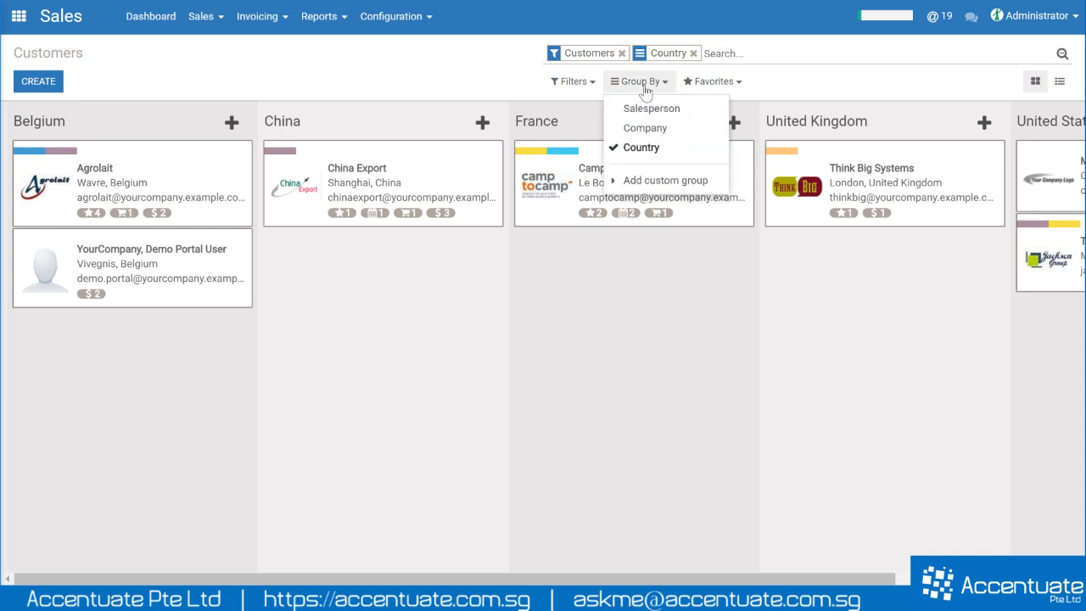
{"action": "left_click", "coordinate": [635, 181]}
{"action": "left_click", "coordinate": [650, 206]}
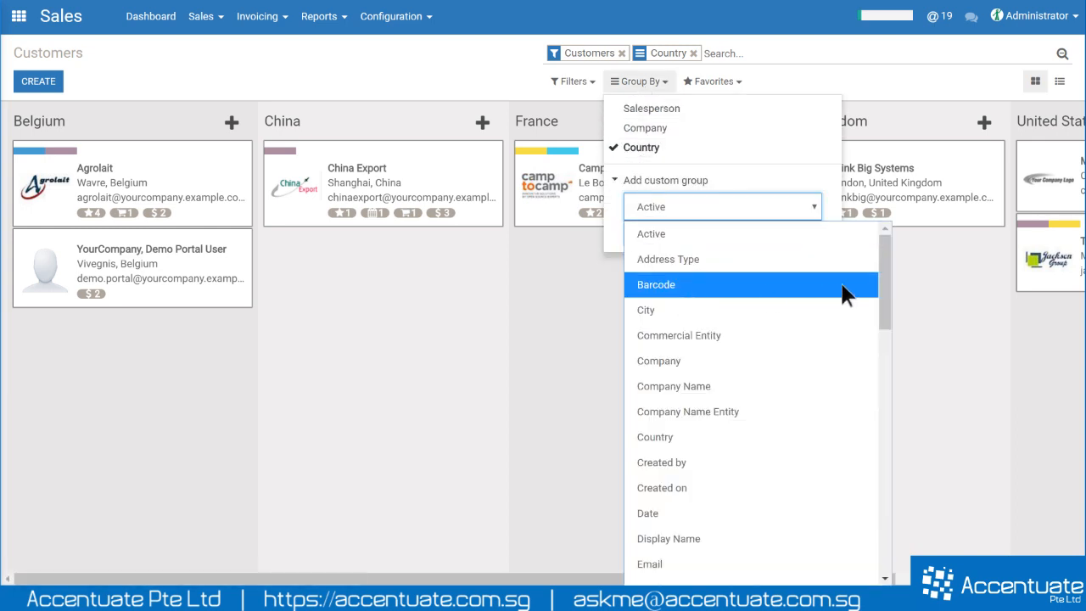
{"action": "left_click_drag", "start_coordinate": [885, 265], "coordinate": [866, 244]}
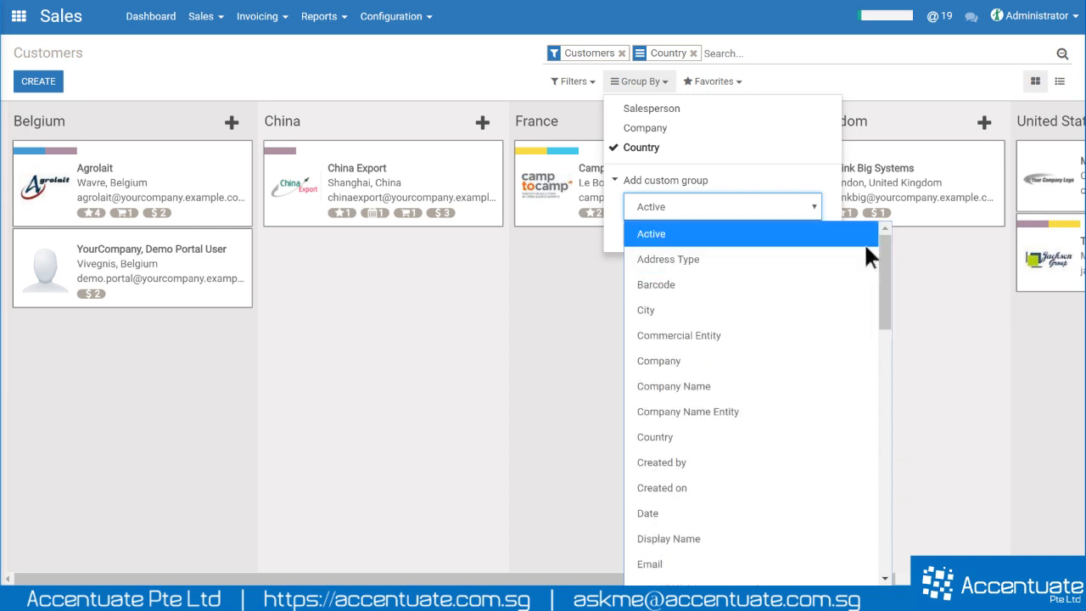
{"action": "left_click", "coordinate": [442, 83]}
{"action": "left_click", "coordinate": [442, 83]}
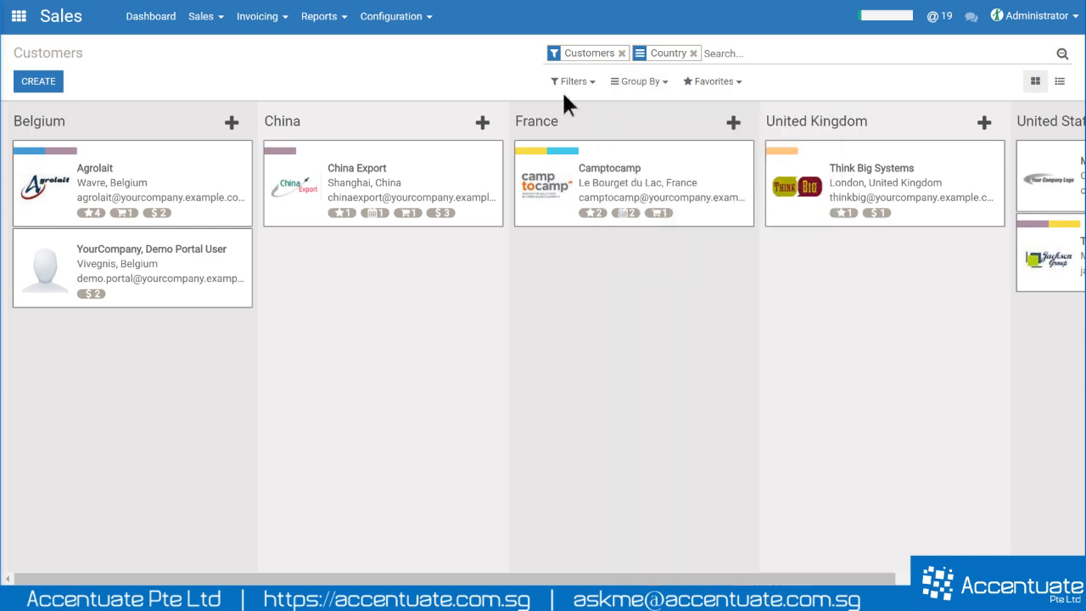
{"action": "left_click", "coordinate": [632, 88]}
{"action": "left_click", "coordinate": [628, 148]}
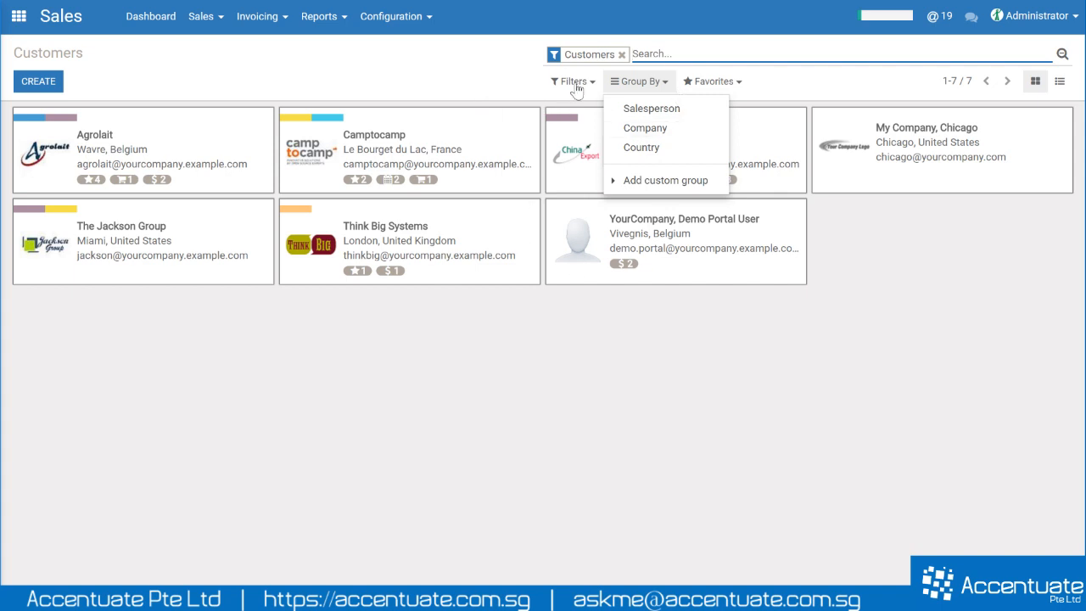
{"action": "left_click", "coordinate": [494, 77]}
{"action": "left_click", "coordinate": [653, 53]}
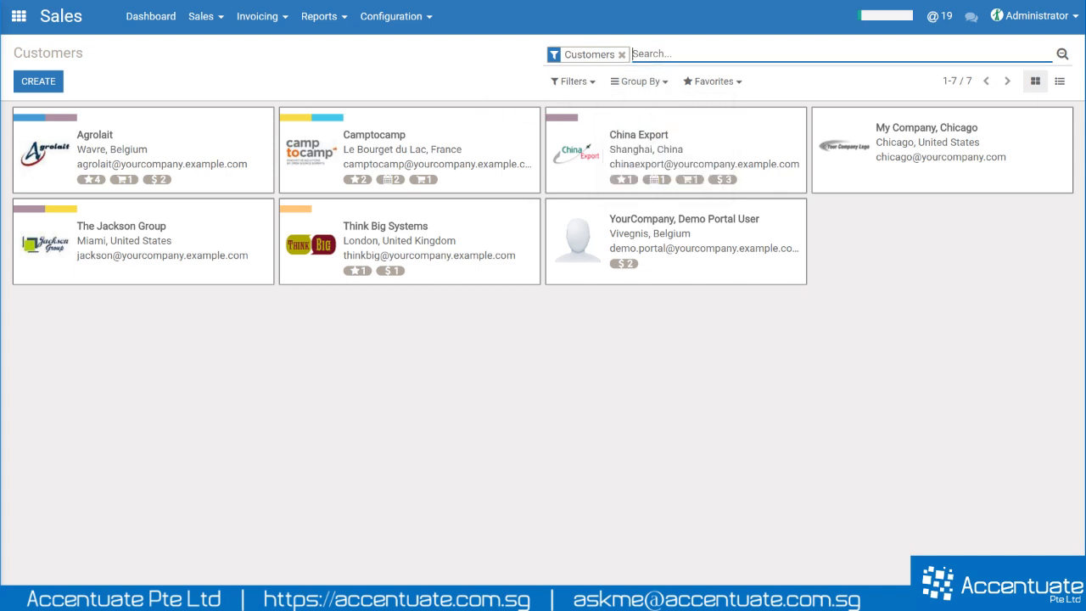
{"action": "type", "text": "camptocamp"}
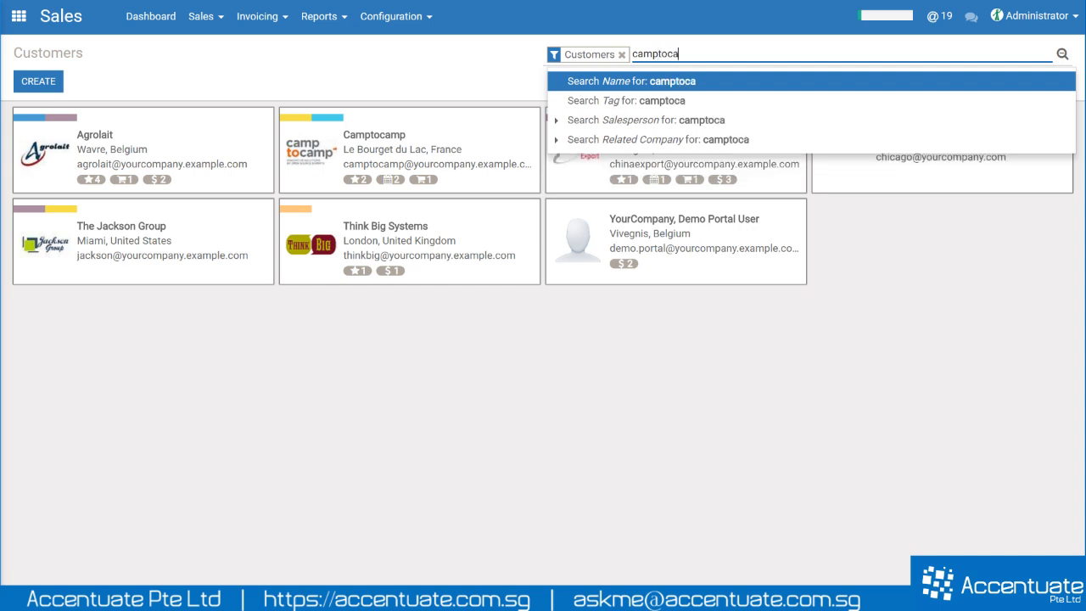
{"action": "key", "text": "Return"}
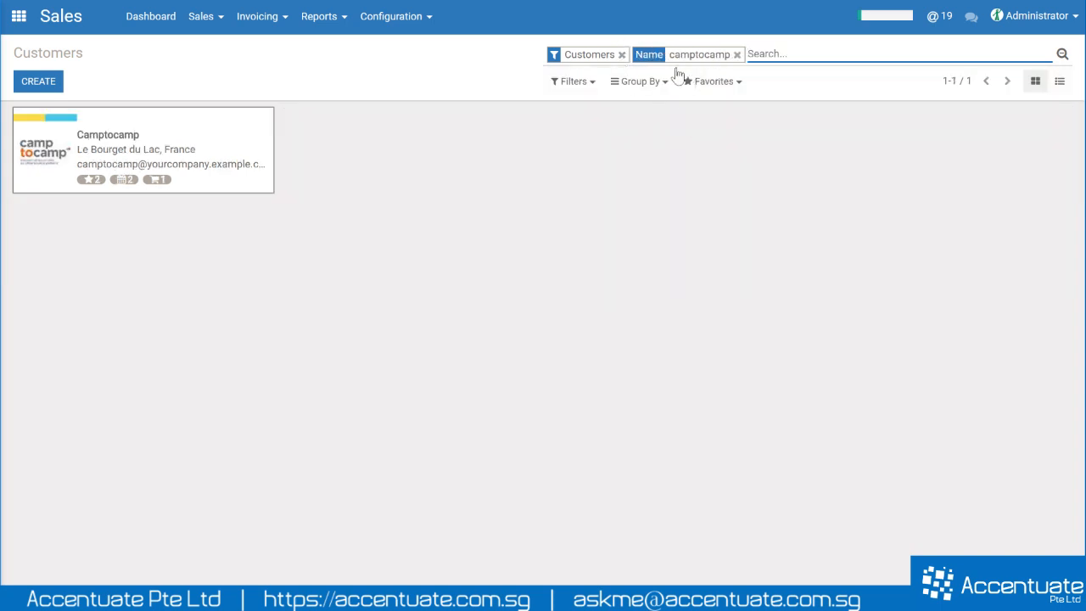
{"action": "left_click", "coordinate": [204, 162]}
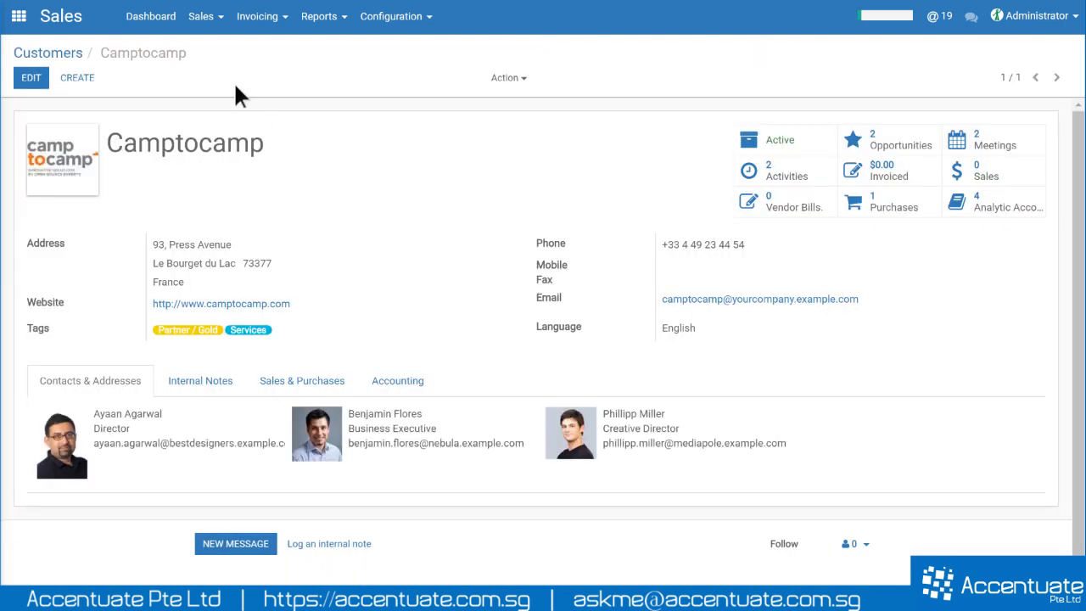
{"action": "left_click", "coordinate": [51, 54]}
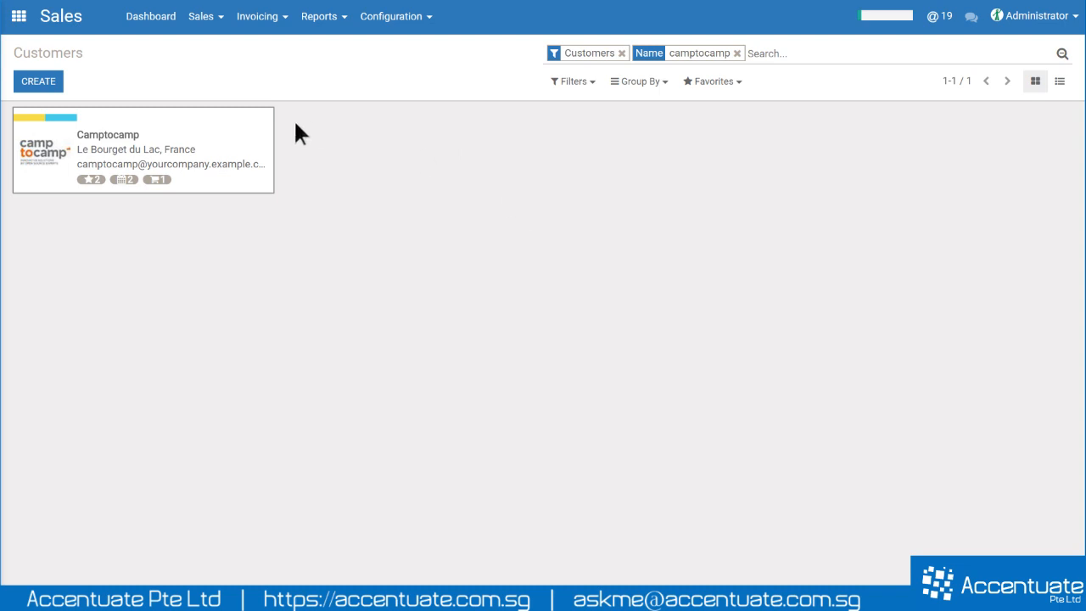
{"action": "left_click", "coordinate": [206, 17]}
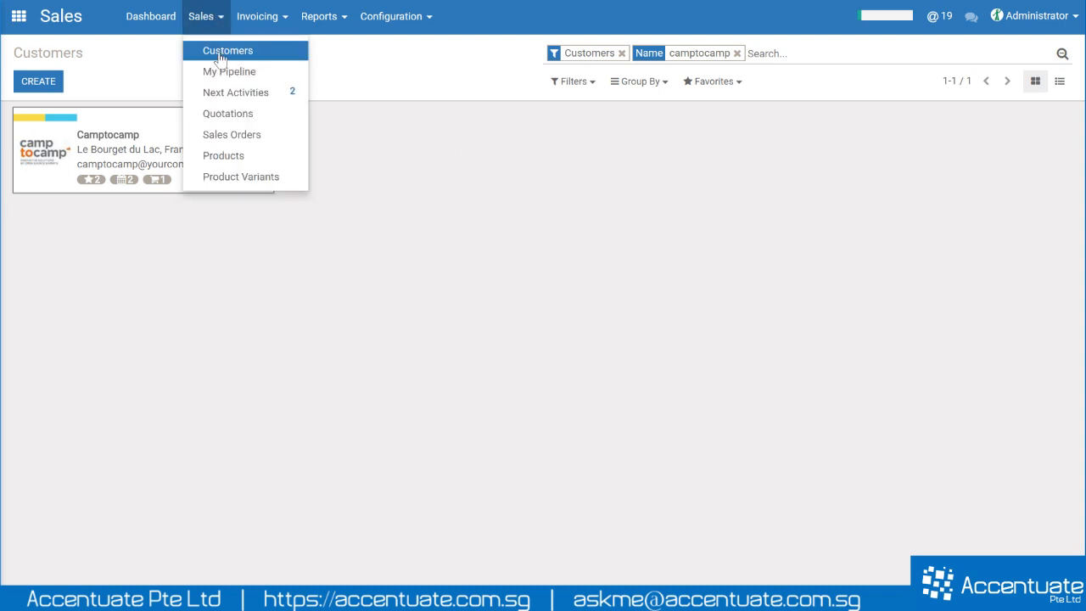
{"action": "left_click", "coordinate": [219, 53]}
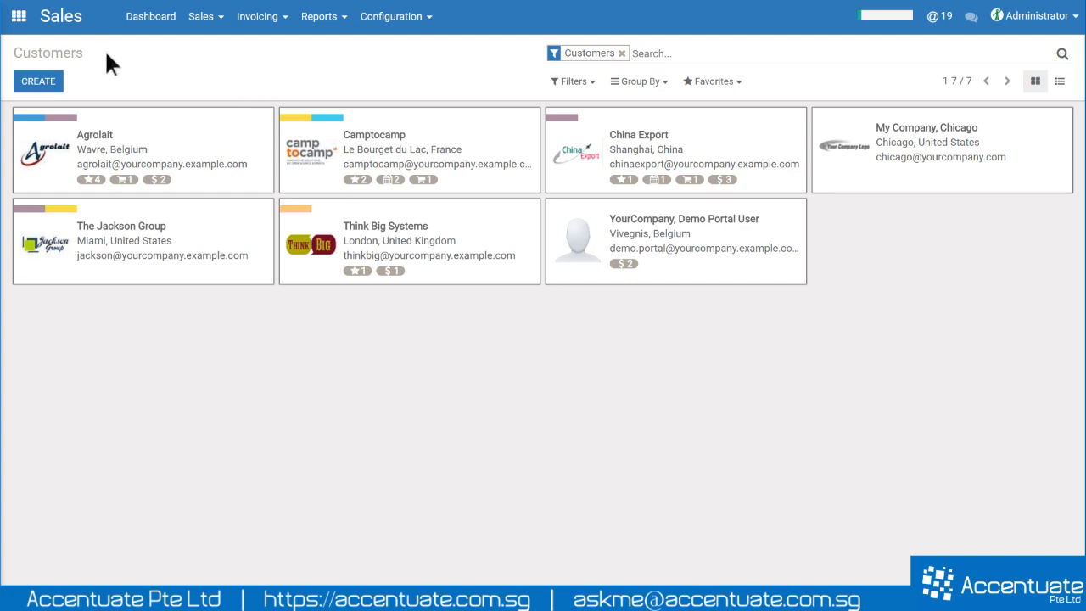
- Create a new customer record and mark it as a Company
{"action": "left_click", "coordinate": [34, 84]}
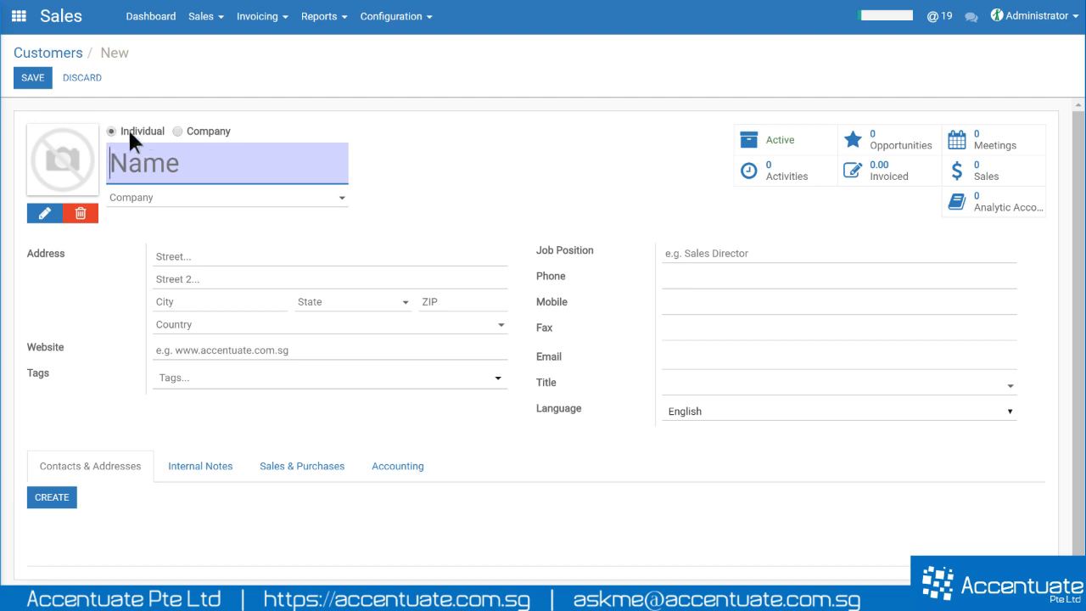
{"action": "left_click", "coordinate": [177, 131]}
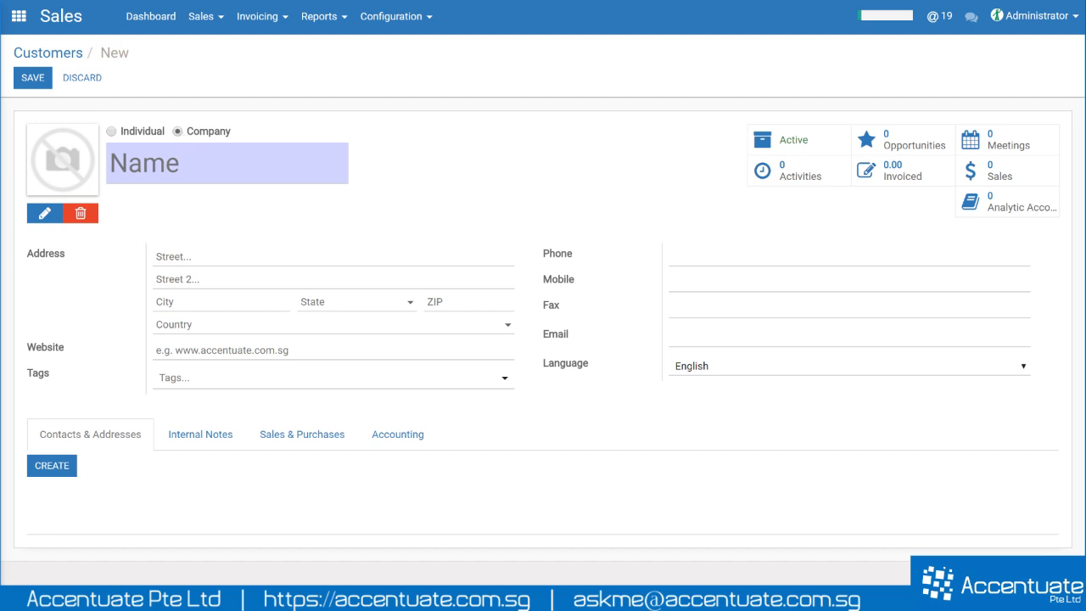
- Enter 'Demo Company Pte Ltd' as the company name and check the full name in the field
{"action": "left_click", "coordinate": [170, 162]}
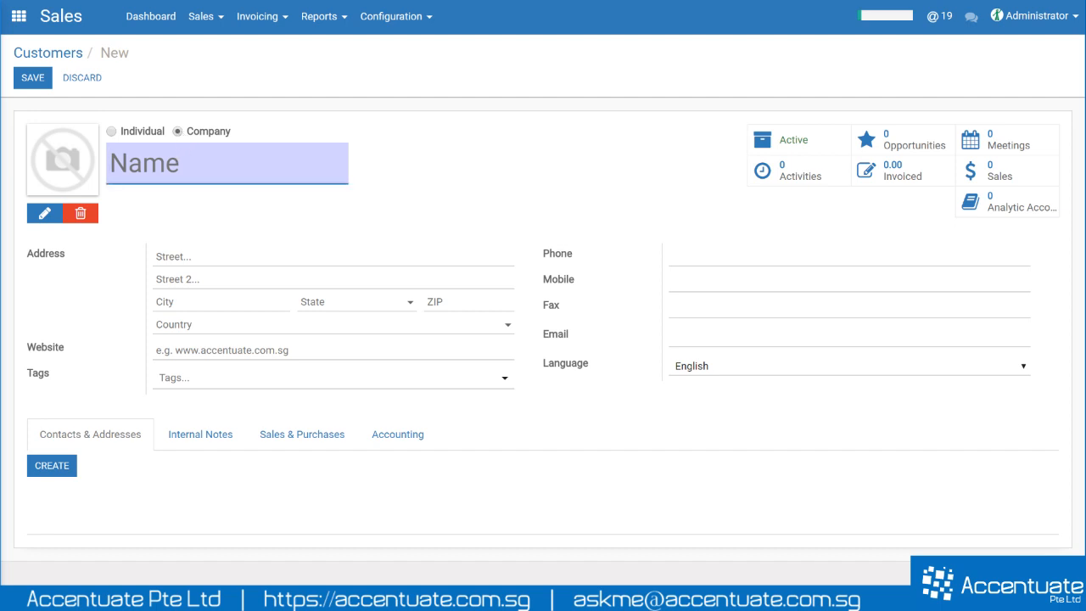
{"action": "type", "text": "Demo Com"}
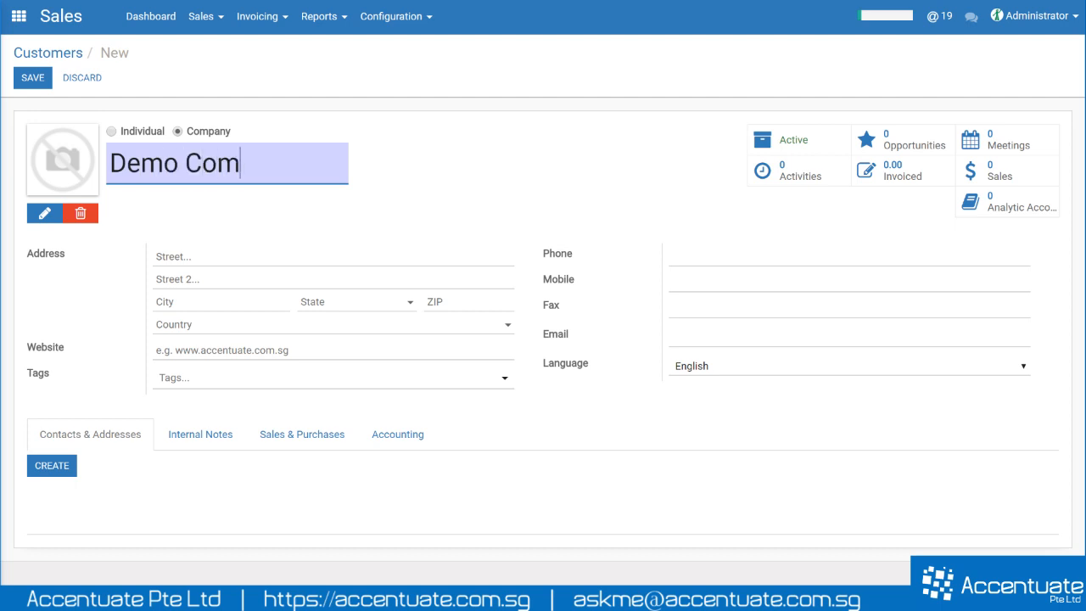
{"action": "type", "text": "pany Pte Ltd"}
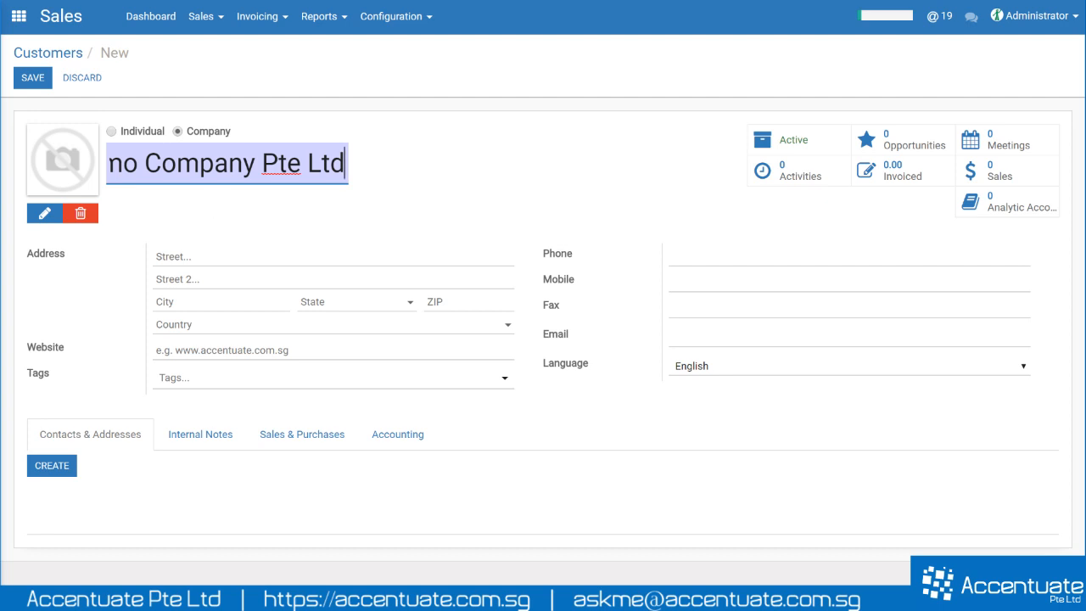
{"action": "left_click_drag", "start_coordinate": [352, 161], "coordinate": [101, 162]}
{"action": "left_click_drag", "start_coordinate": [332, 163], "coordinate": [92, 170]}
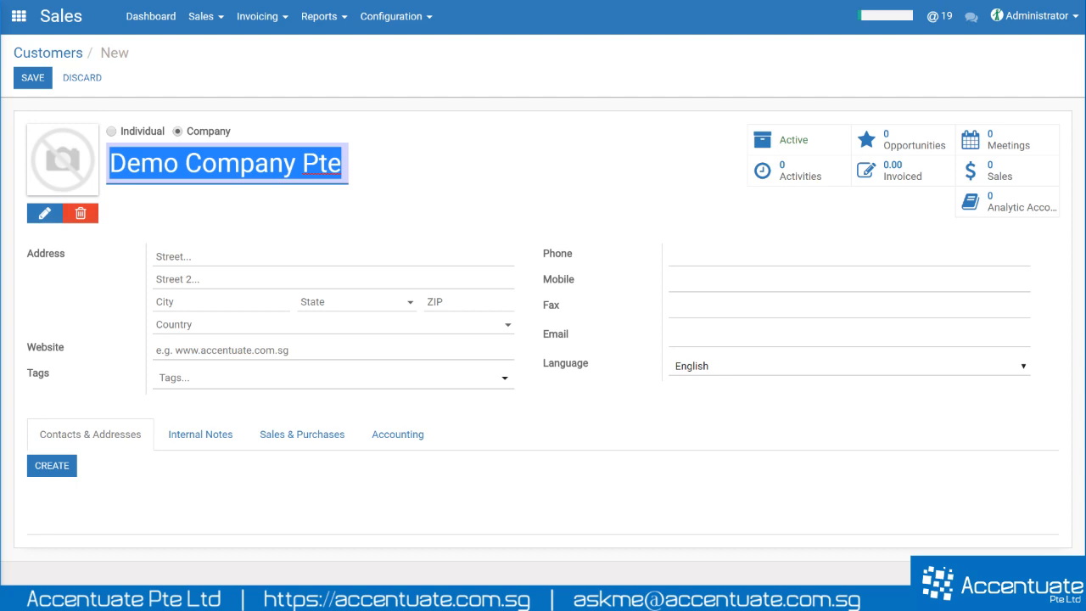
{"action": "left_click", "coordinate": [187, 218]}
{"action": "left_click_drag", "start_coordinate": [109, 163], "coordinate": [387, 178]}
{"action": "left_click", "coordinate": [320, 163]}
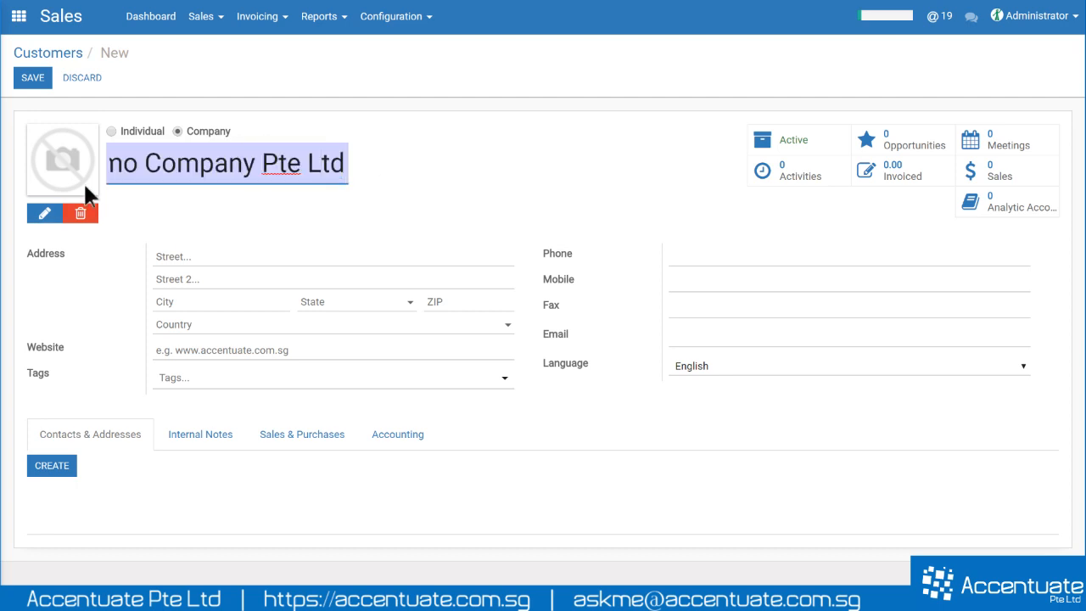
{"action": "left_click_drag", "start_coordinate": [345, 164], "coordinate": [72, 162]}
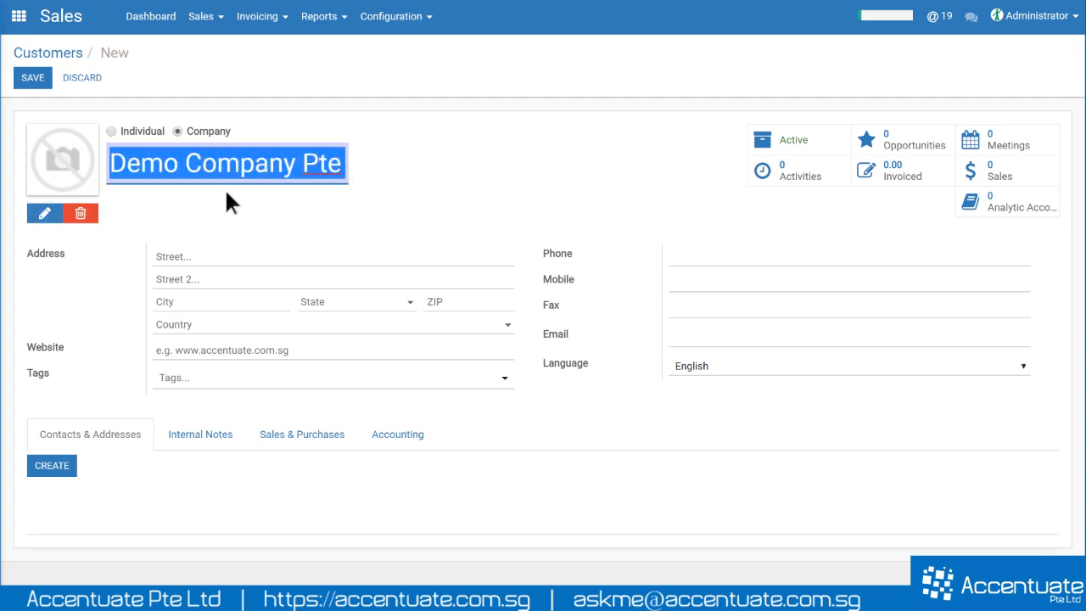
{"action": "left_click", "coordinate": [209, 194]}
{"action": "left_click", "coordinate": [110, 163]}
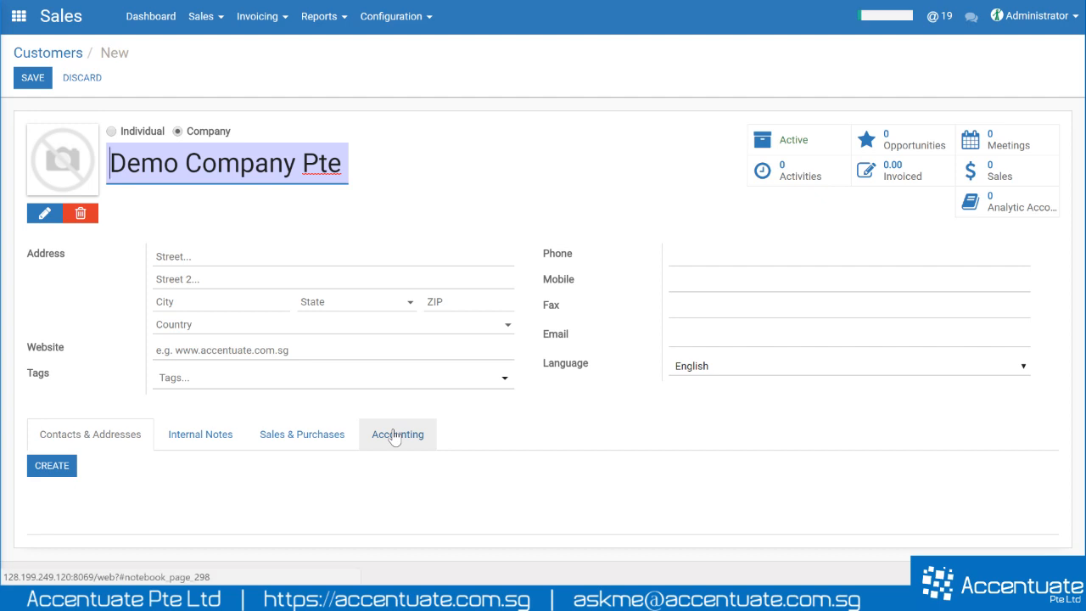
{"action": "left_click_drag", "start_coordinate": [126, 163], "coordinate": [383, 161]}
{"action": "left_click", "coordinate": [387, 161]}
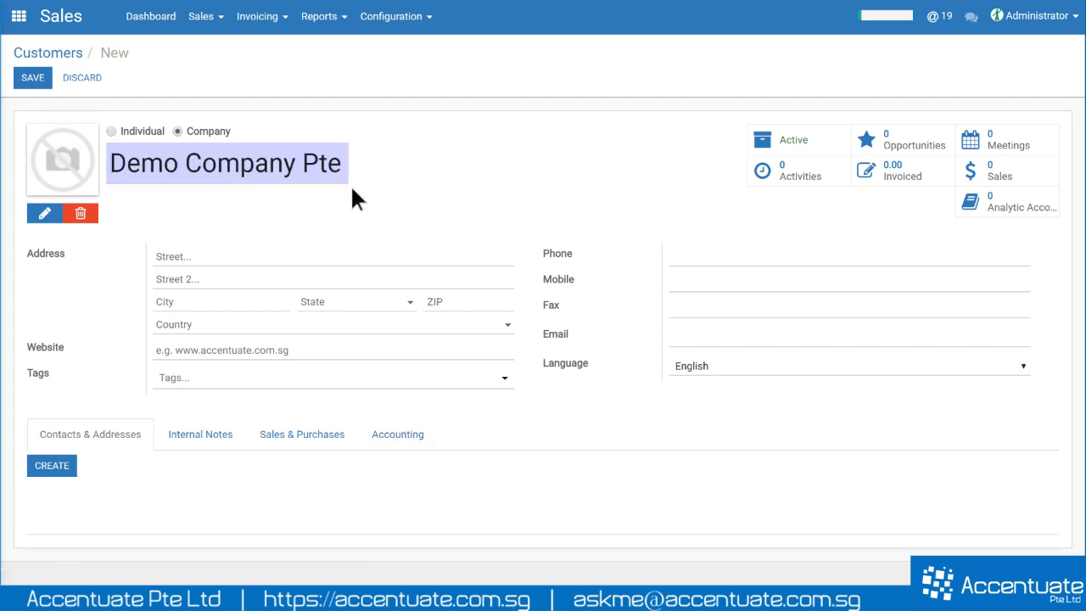
{"action": "left_click", "coordinate": [299, 256]}
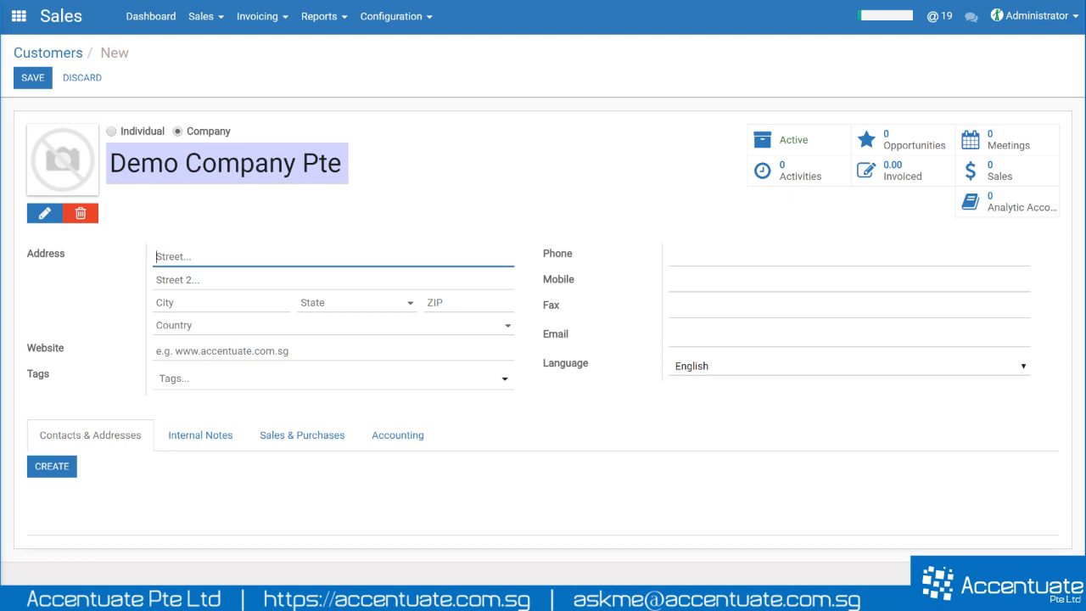
- Enter the company's street address, city Singapore, postcode and country Singapore
{"action": "key", "text": "Tab"}
{"action": "key", "text": "Tab"}
{"action": "type", "text": "Sngapor"}
{"action": "key", "text": "BackSpace"}
{"action": "key", "text": "BackSpace"}
{"action": "key", "text": "BackSpace"}
{"action": "key", "text": "BackSpace"}
{"action": "type", "text": "ingapore"}
{"action": "key", "text": "Tab"}
{"action": "key", "text": "Tab"}
{"action": "type", "text": "111199"}
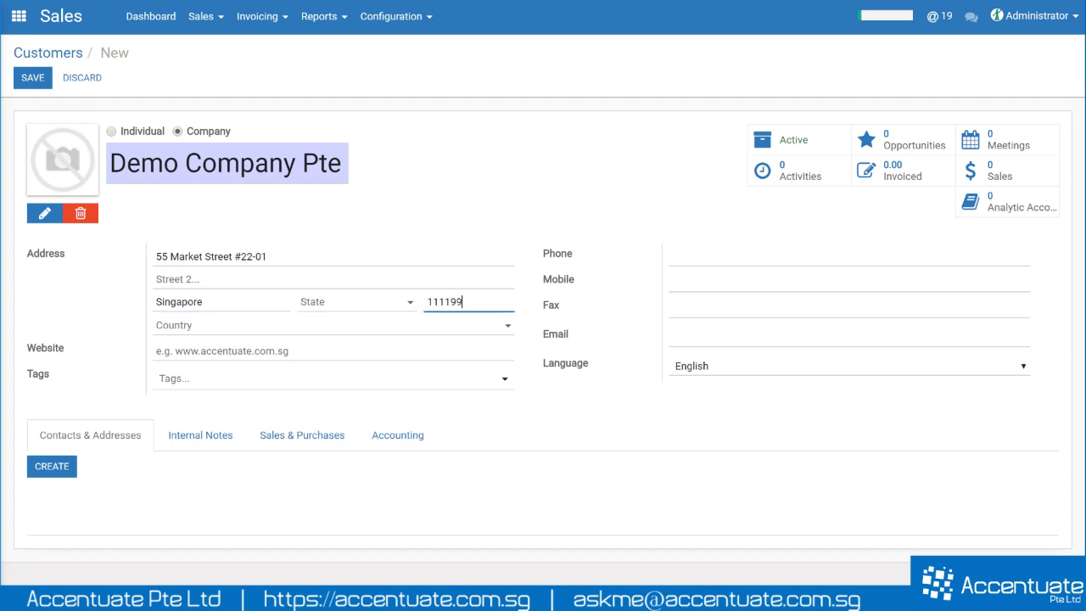
{"action": "key", "text": "Tab"}
{"action": "type", "text": "Singapore"}
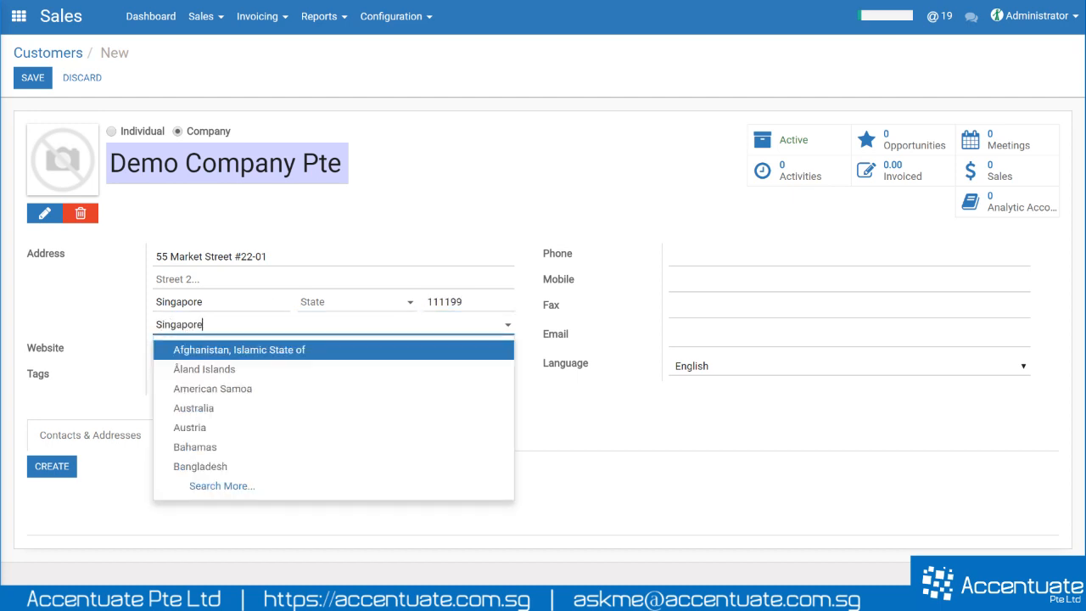
{"action": "left_click", "coordinate": [247, 350]}
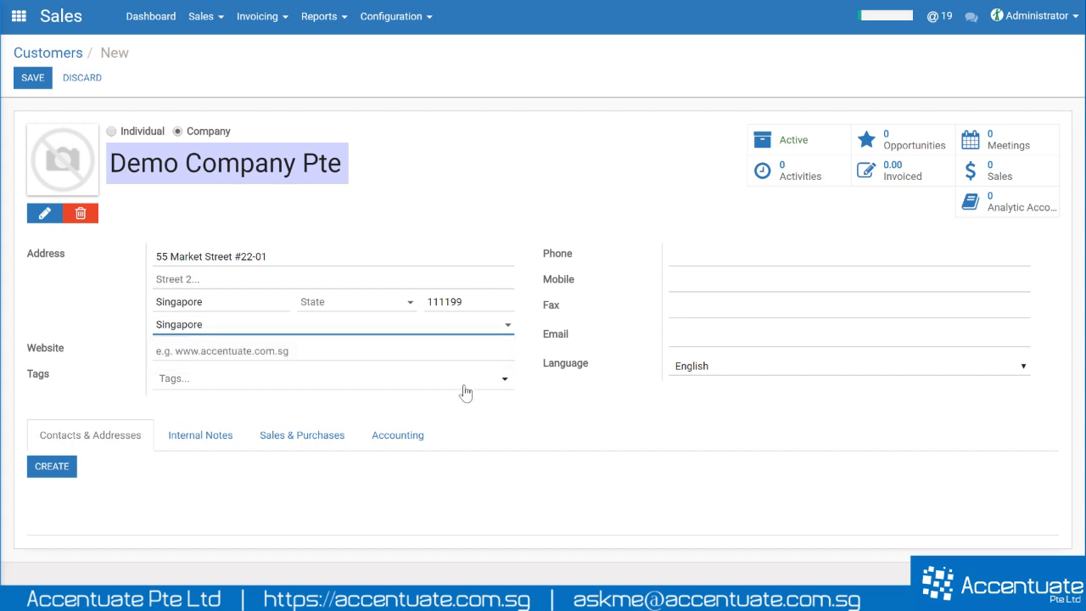
- Add the company's phone and mobile numbers
{"action": "left_click", "coordinate": [702, 254]}
{"action": "type", "text": "+65 9999 8888"}
{"action": "key", "text": "Tab"}
{"action": "type", "text": "+65 8888 9999"}
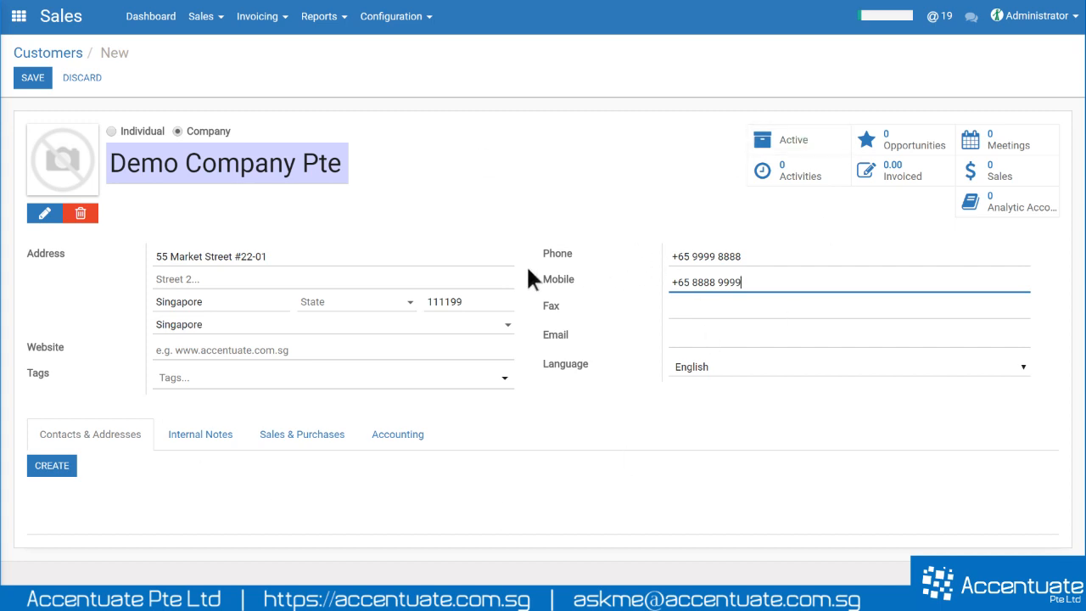
- Try focusing the e-mail field and re-check the company name text
{"action": "left_click", "coordinate": [704, 336]}
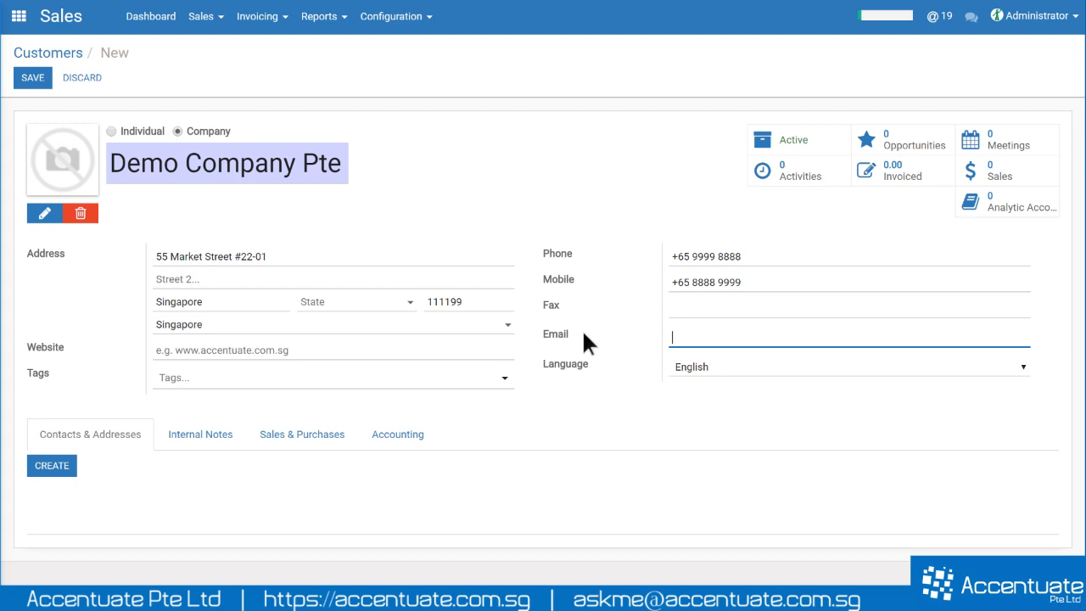
{"action": "left_click_drag", "start_coordinate": [584, 336], "coordinate": [543, 339]}
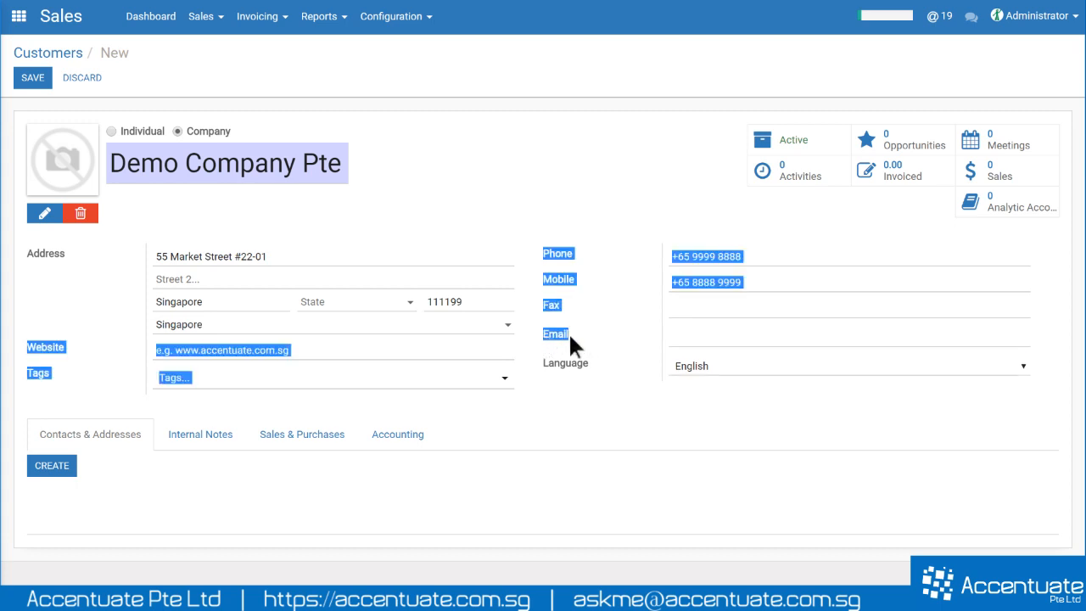
{"action": "left_click", "coordinate": [565, 333]}
{"action": "double_click", "coordinate": [550, 333]}
{"action": "left_click", "coordinate": [705, 337]}
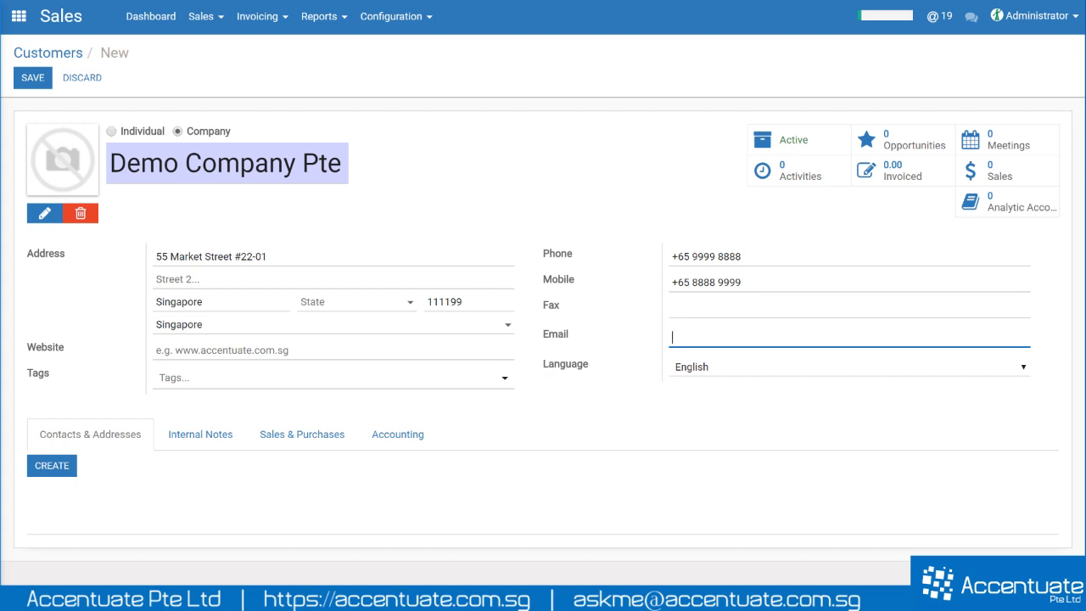
{"action": "left_click_drag", "start_coordinate": [118, 163], "coordinate": [374, 158]}
{"action": "left_click", "coordinate": [331, 162]}
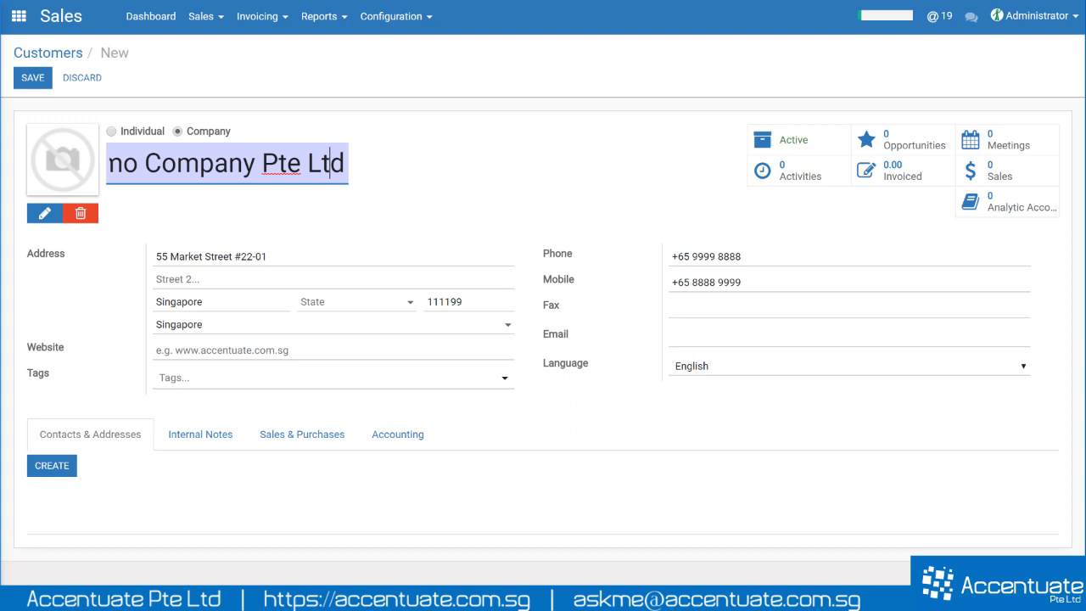
{"action": "left_click", "coordinate": [344, 163]}
{"action": "left_click_drag", "start_coordinate": [345, 164], "coordinate": [75, 169]}
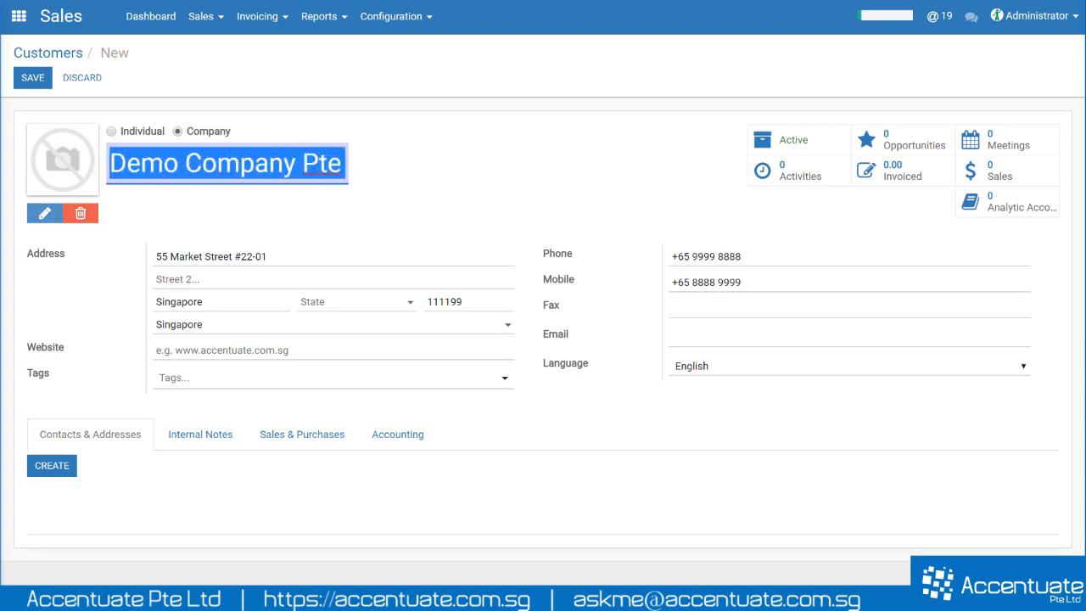
{"action": "left_click", "coordinate": [185, 164]}
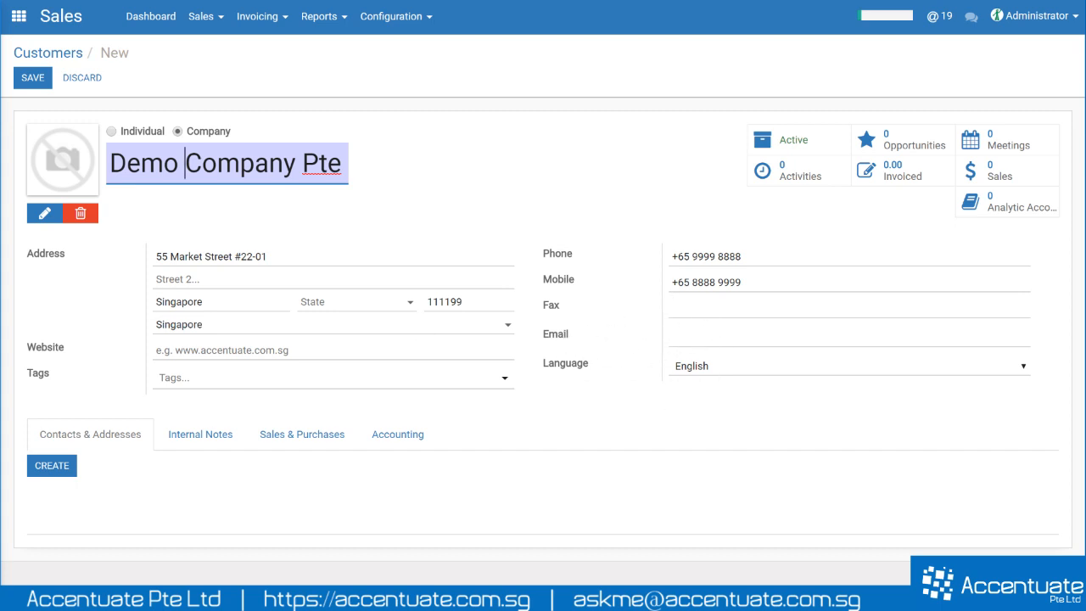
- Enter the company's purchasing e-mail address
{"action": "left_click", "coordinate": [674, 337]}
{"action": "left_click", "coordinate": [649, 431]}
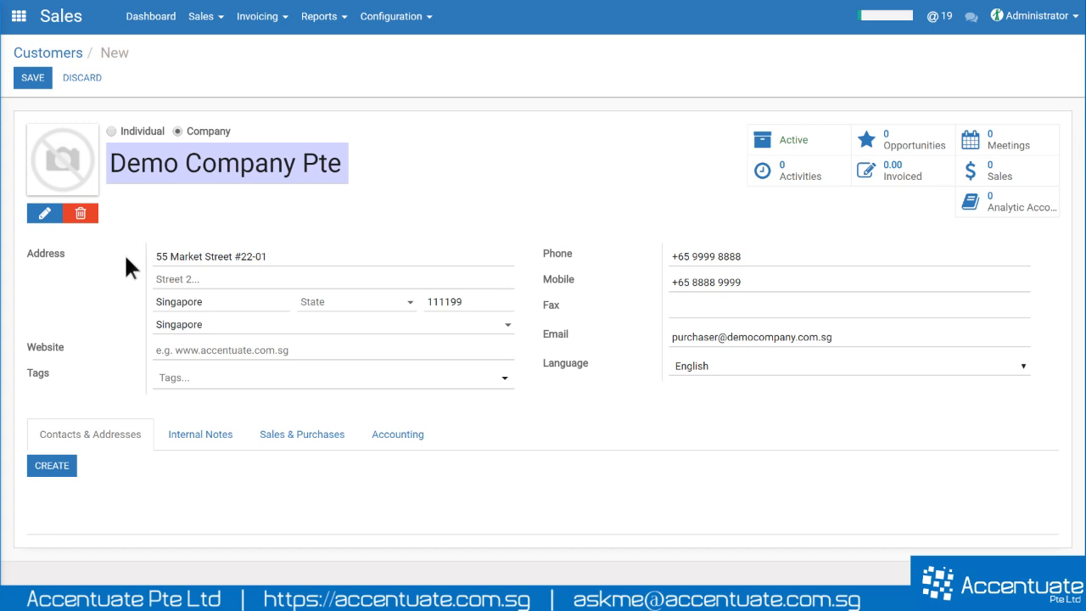
{"action": "mouse_move", "coordinate": [112, 163]}
{"action": "left_mouse_down"}
{"action": "mouse_move", "coordinate": [382, 155]}
{"action": "mouse_move", "coordinate": [98, 165]}
{"action": "left_mouse_up"}
{"action": "left_click", "coordinate": [344, 164]}
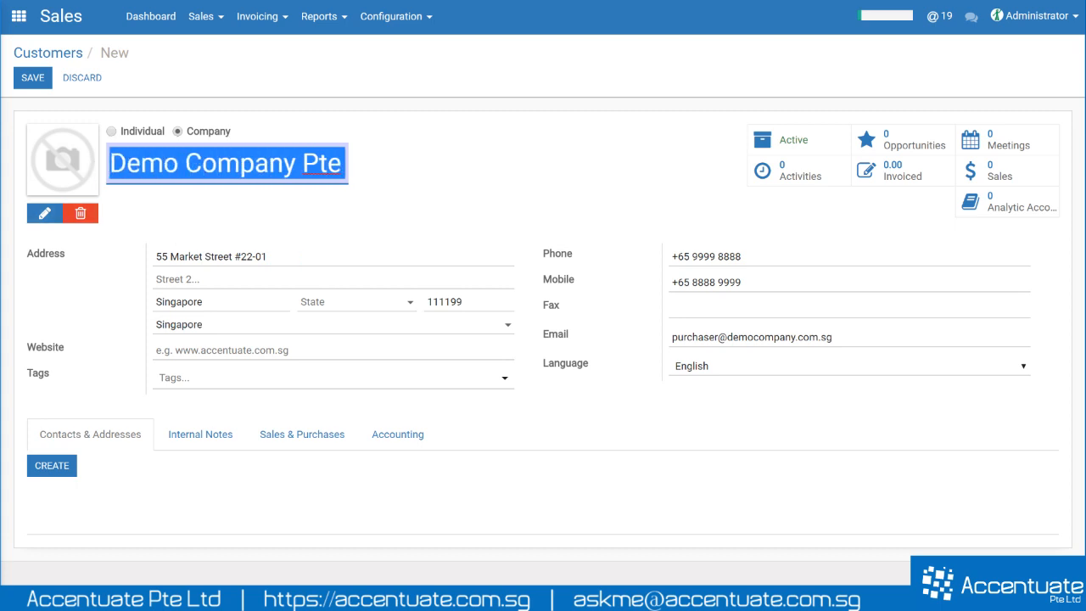
{"action": "left_click", "coordinate": [173, 195]}
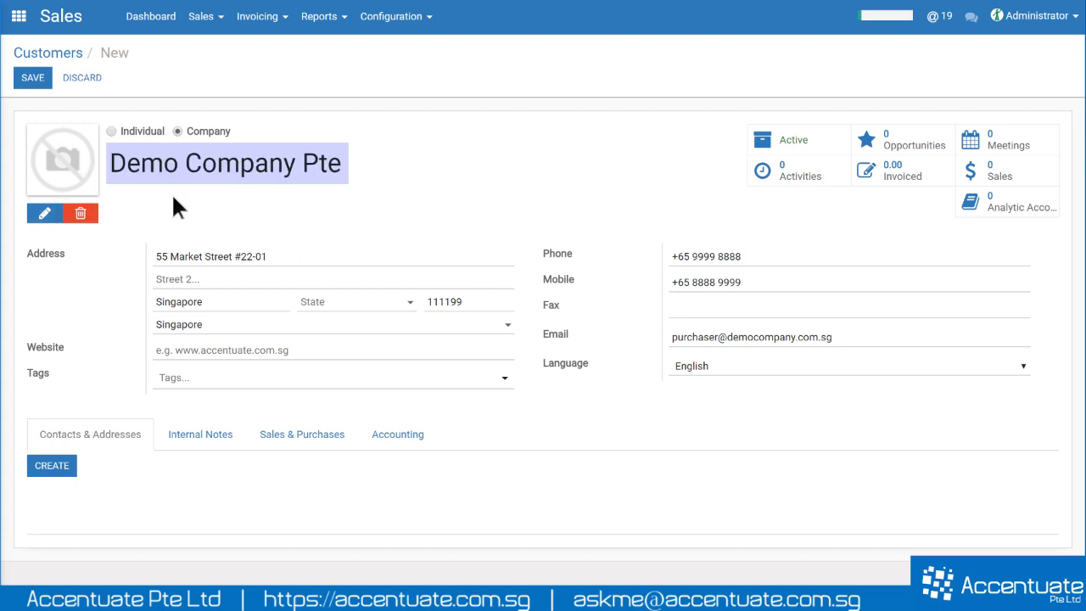
{"action": "double_click", "coordinate": [181, 163]}
{"action": "double_click", "coordinate": [299, 163]}
{"action": "left_click", "coordinate": [428, 160]}
{"action": "left_click_drag", "start_coordinate": [38, 434], "coordinate": [103, 438]}
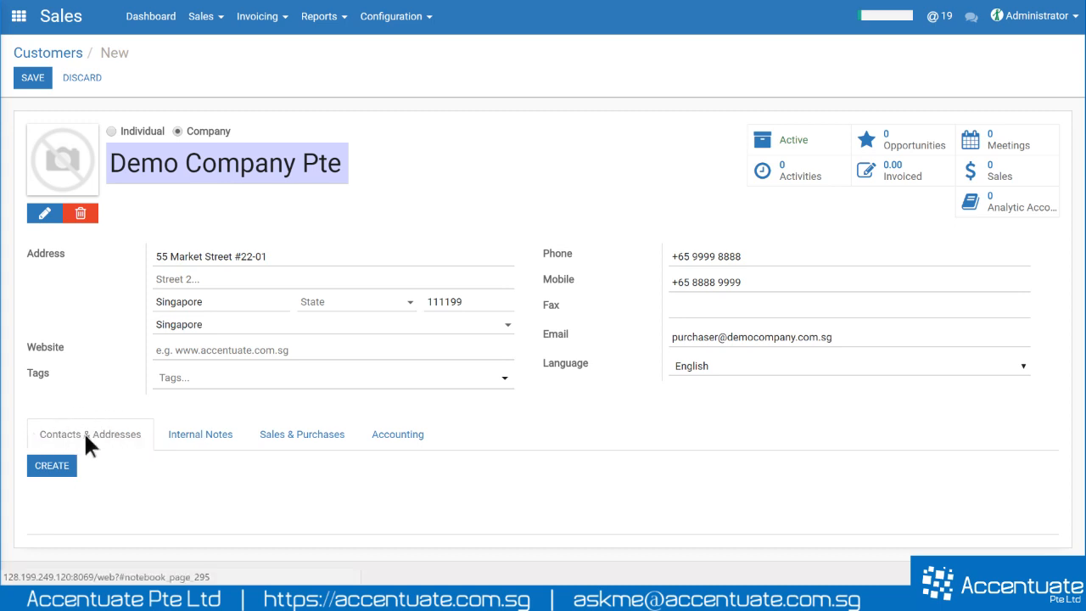
- Create a contact with the person's name, title Mister, job position Purchase and their e-mail
{"action": "left_click", "coordinate": [52, 465]}
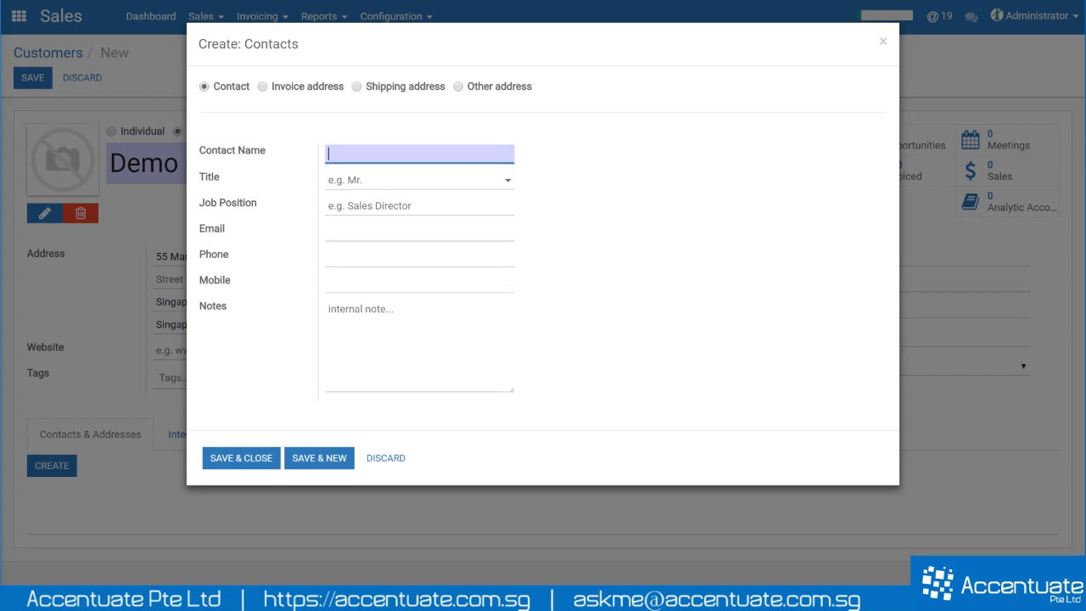
{"action": "type", "text": "Mr Tan"}
{"action": "key", "text": "Tab"}
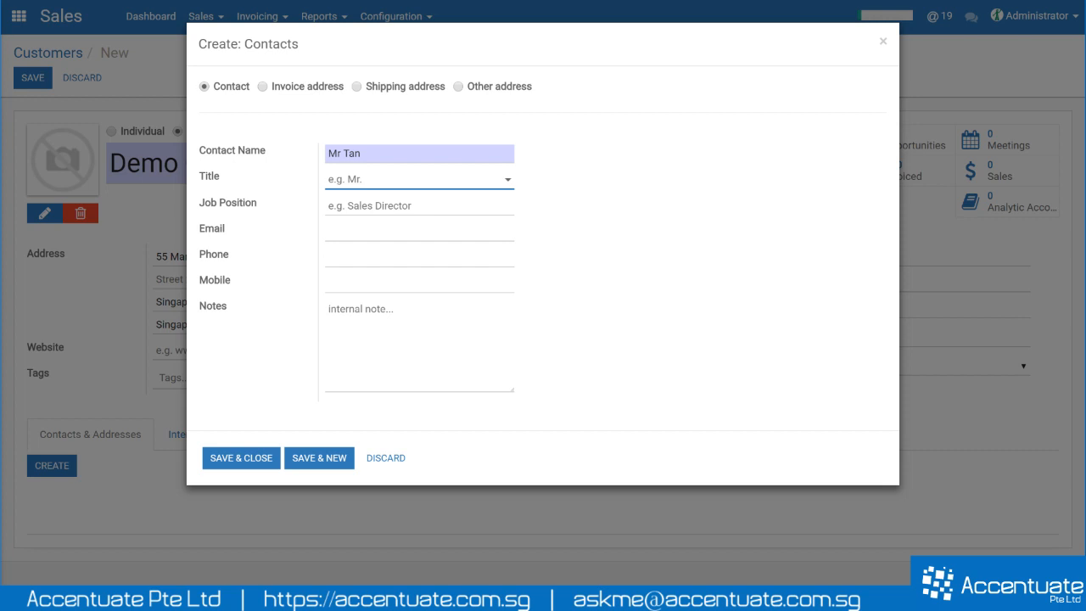
{"action": "left_click", "coordinate": [396, 183]}
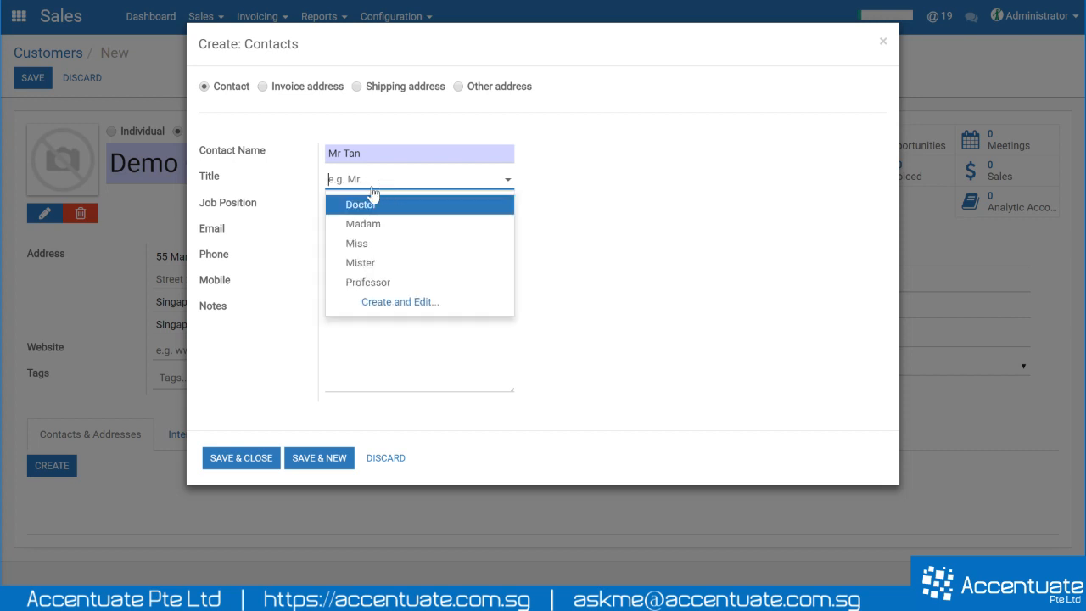
{"action": "left_click", "coordinate": [391, 264]}
{"action": "key", "text": "Tab"}
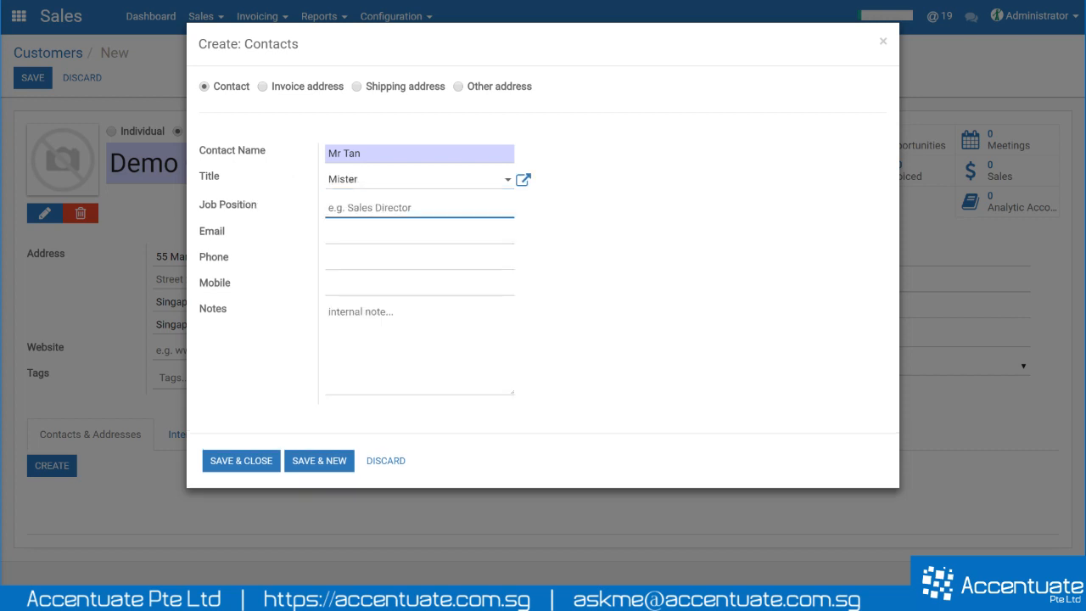
{"action": "type", "text": "Purchase"}
{"action": "key", "text": "Tab"}
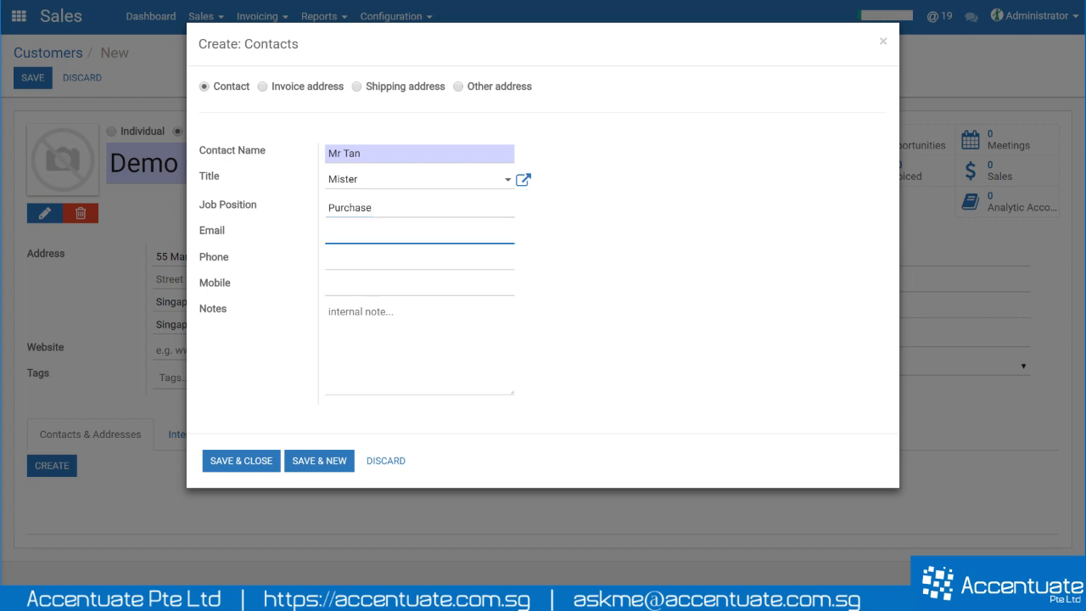
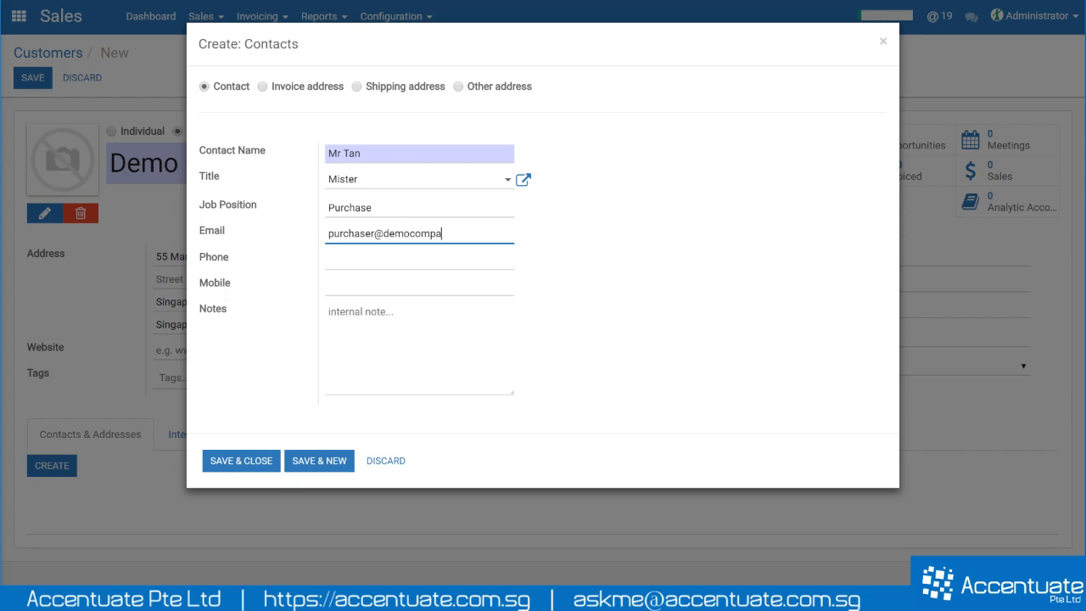
- Save the first contact and start a second one, entering her name and job position Sales Manager
{"action": "left_click", "coordinate": [316, 460]}
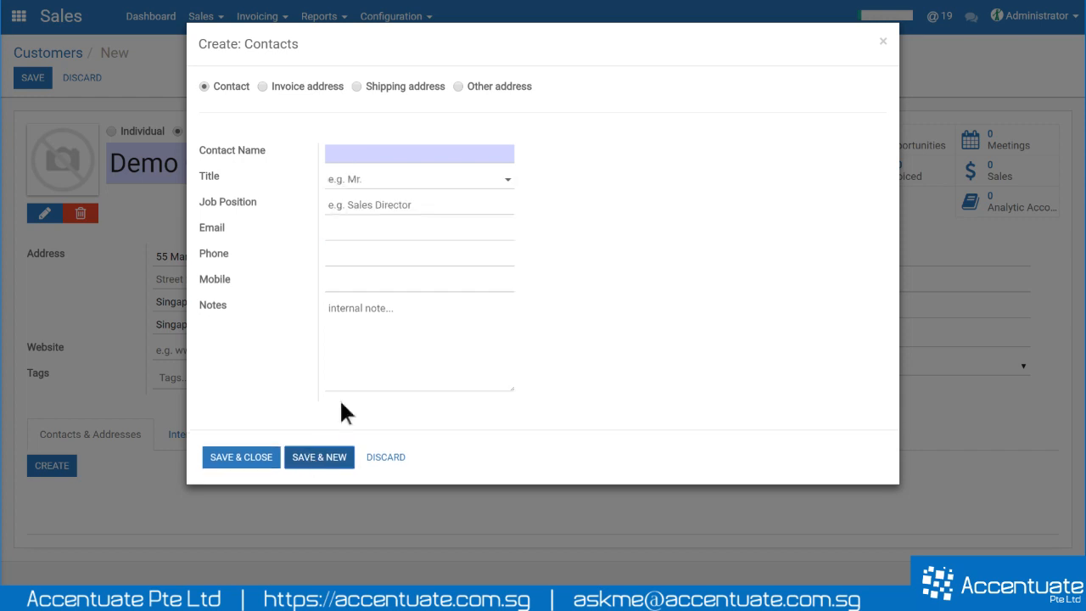
{"action": "type", "text": "Mr"}
{"action": "key", "text": "BackSpace"}
{"action": "key", "text": "BackSpace"}
{"action": "type", "text": "Mr"}
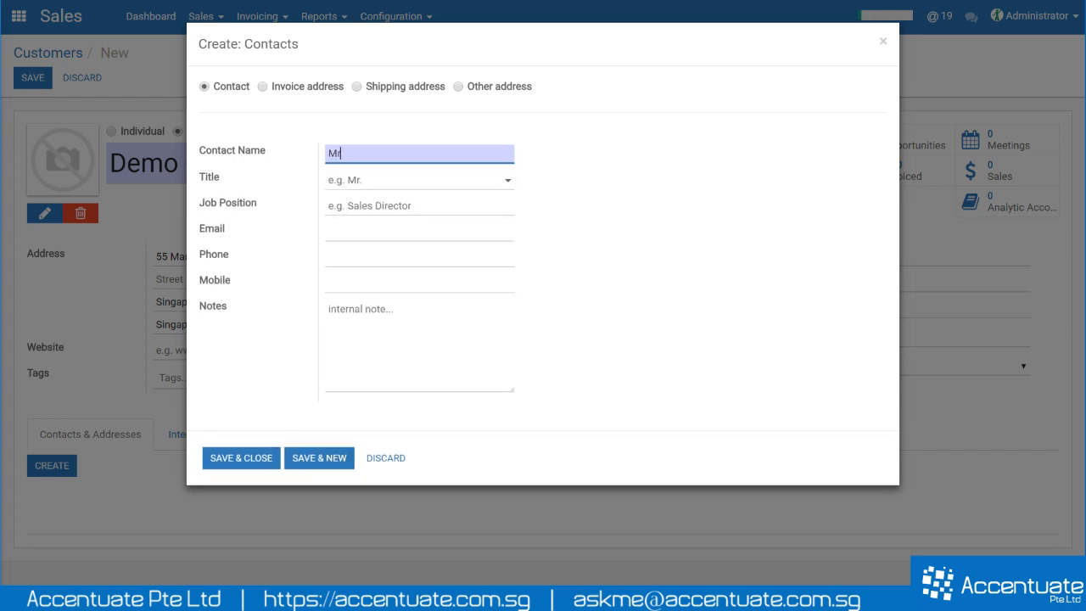
{"action": "type", "text": "s Julia"}
{"action": "key", "text": "Tab"}
{"action": "key", "text": "Tab"}
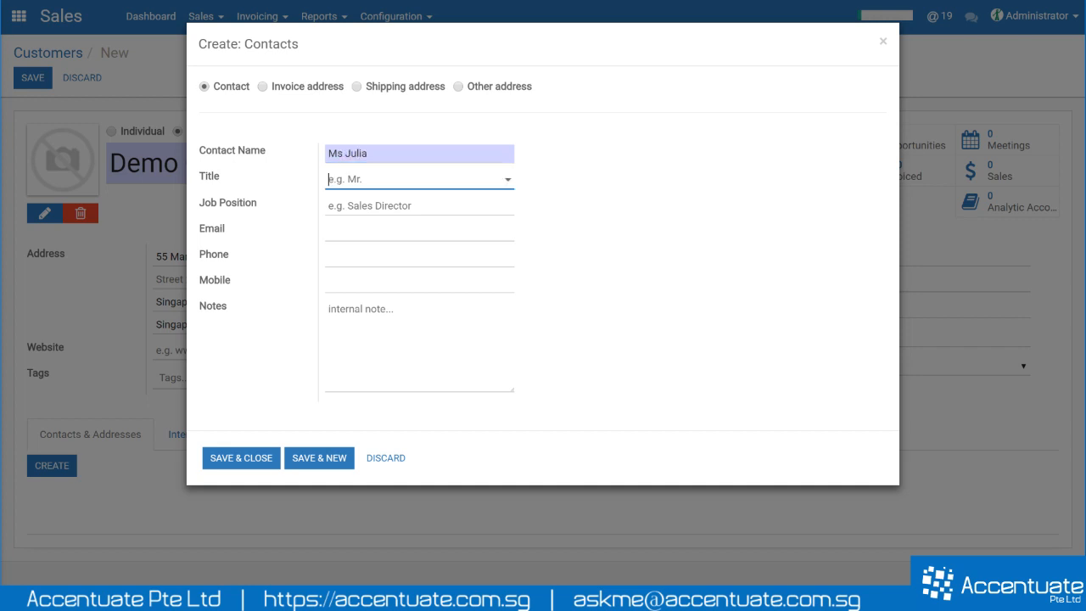
{"action": "type", "text": "Sales Manager"}
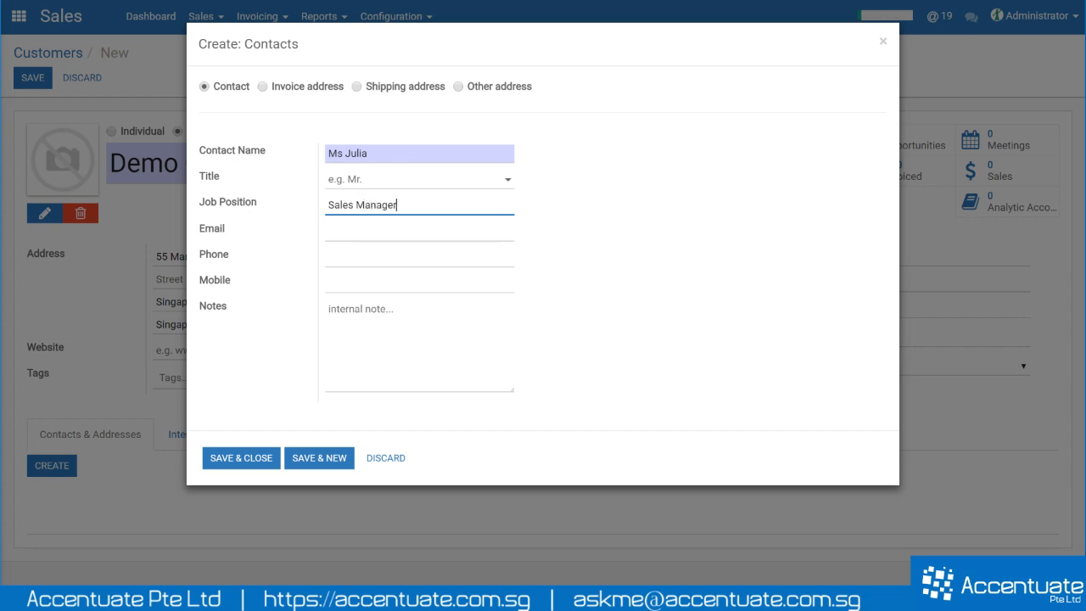
- Enter the second contact's e-mail address and add the note 'Likes Oranges'
{"action": "key", "text": "Tab"}
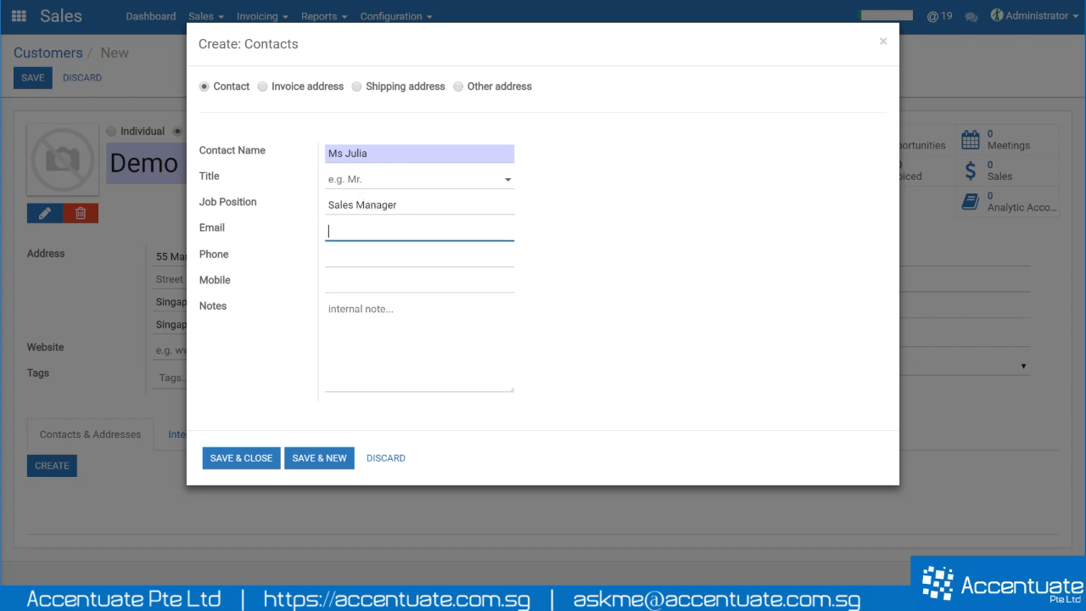
{"action": "type", "text": "Ju"}
{"action": "key", "text": "BackSpace"}
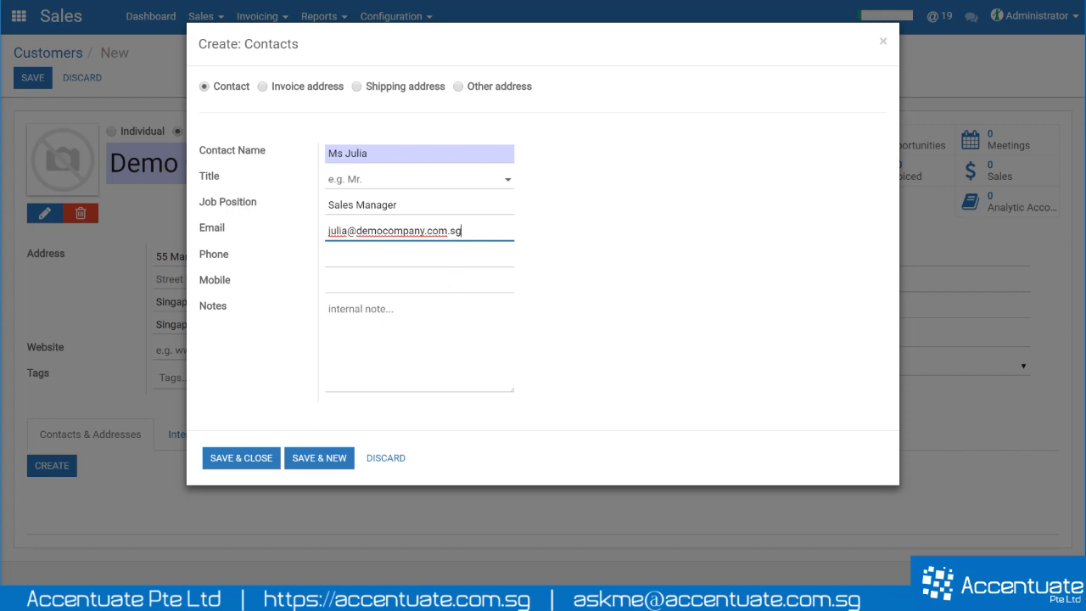
{"action": "left_click", "coordinate": [379, 351]}
{"action": "type", "text": "Li"}
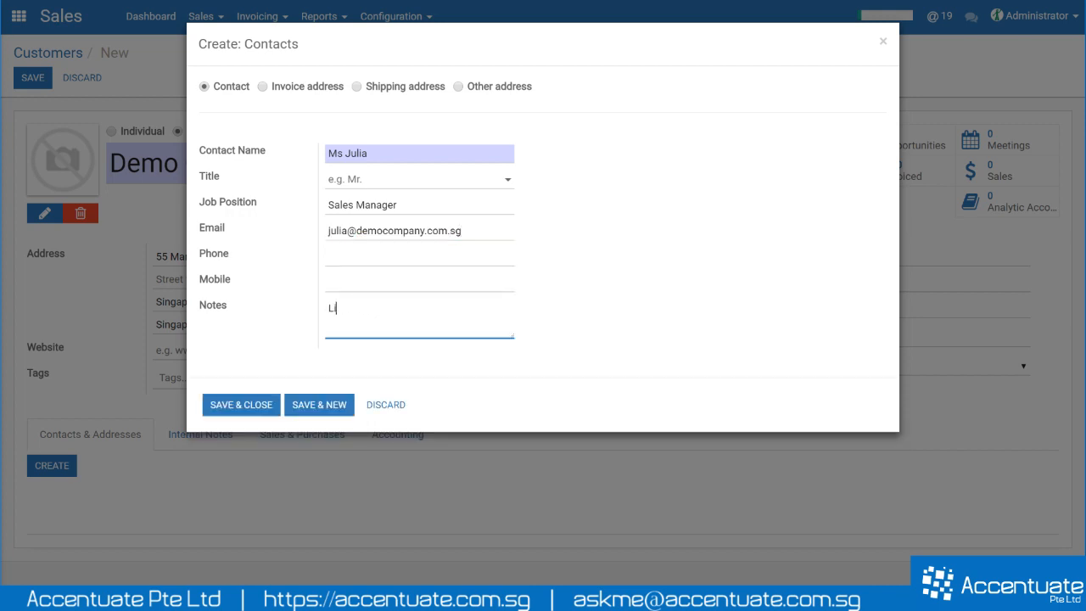
{"action": "type", "text": "kes Oranges"}
{"action": "left_click_drag", "start_coordinate": [397, 308], "coordinate": [310, 311]}
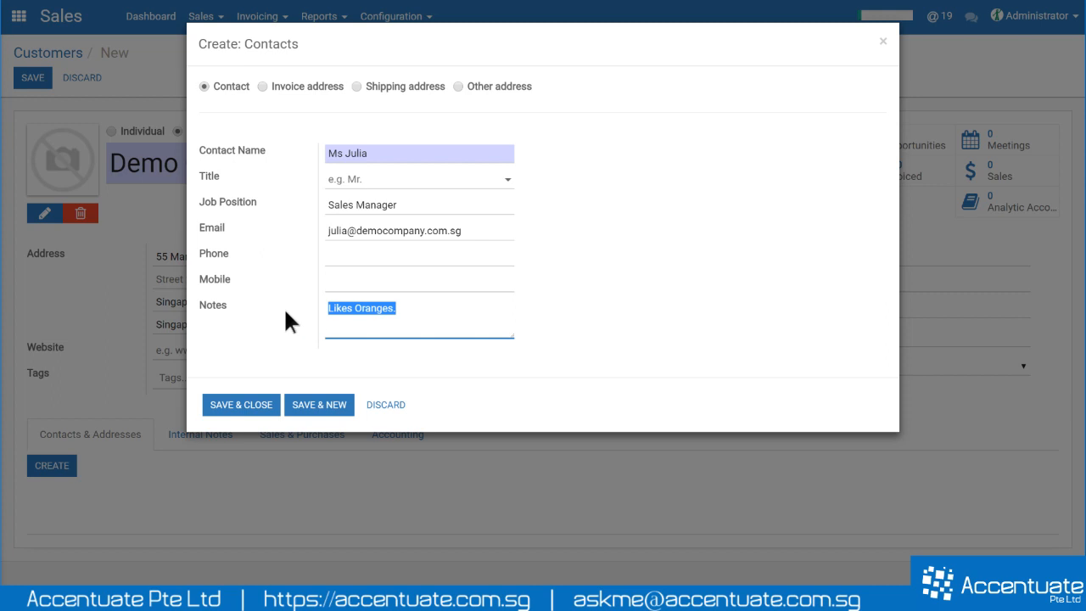
{"action": "left_click", "coordinate": [285, 311]}
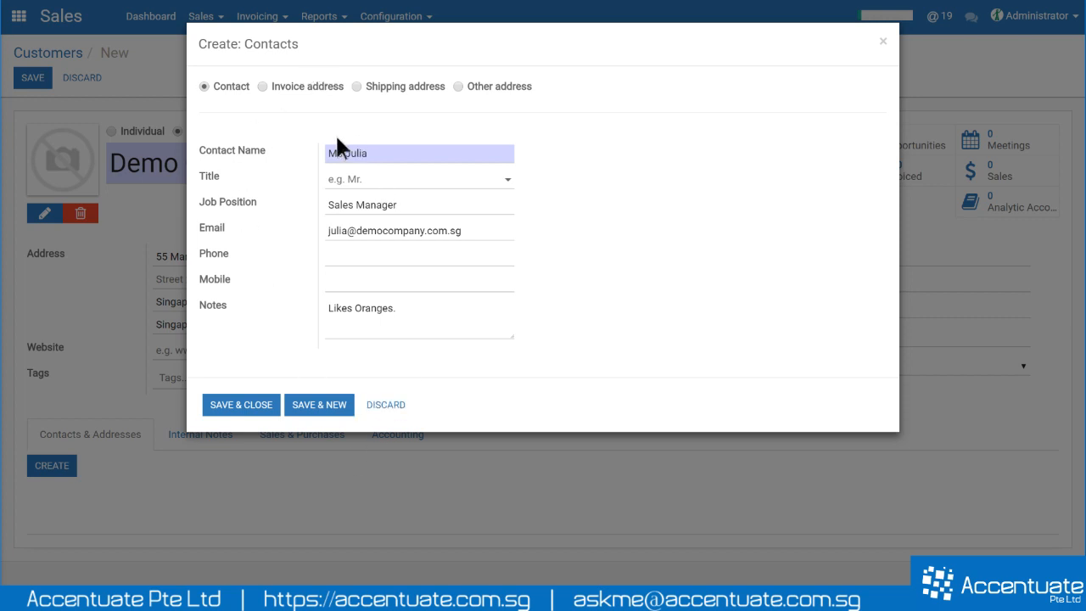
- Save the second contact and make the new entry an invoice address, keeping the prefilled street
{"action": "left_click", "coordinate": [312, 414]}
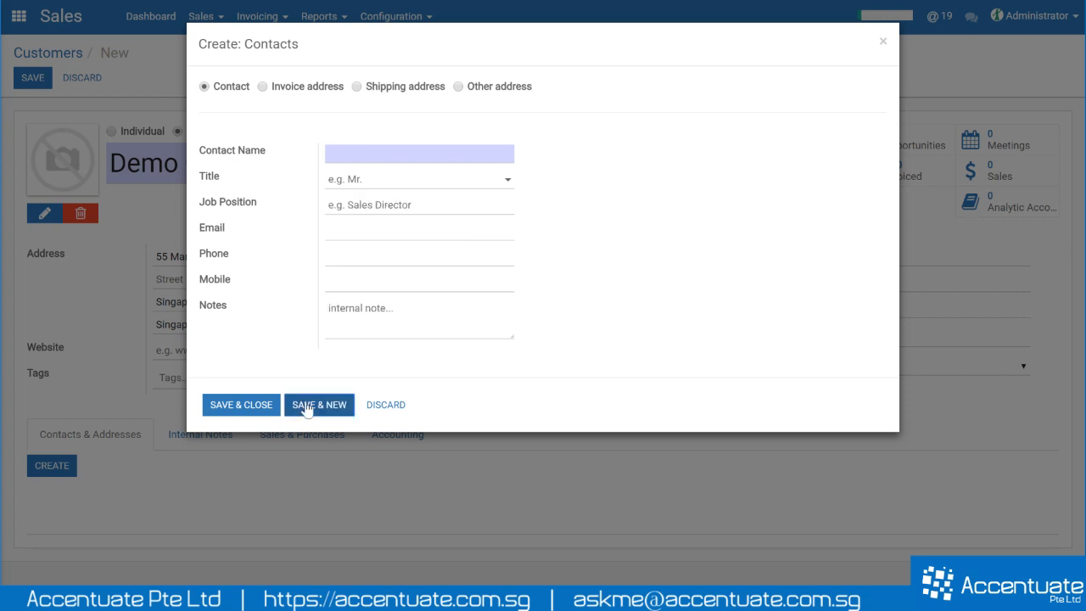
{"action": "left_click", "coordinate": [263, 86]}
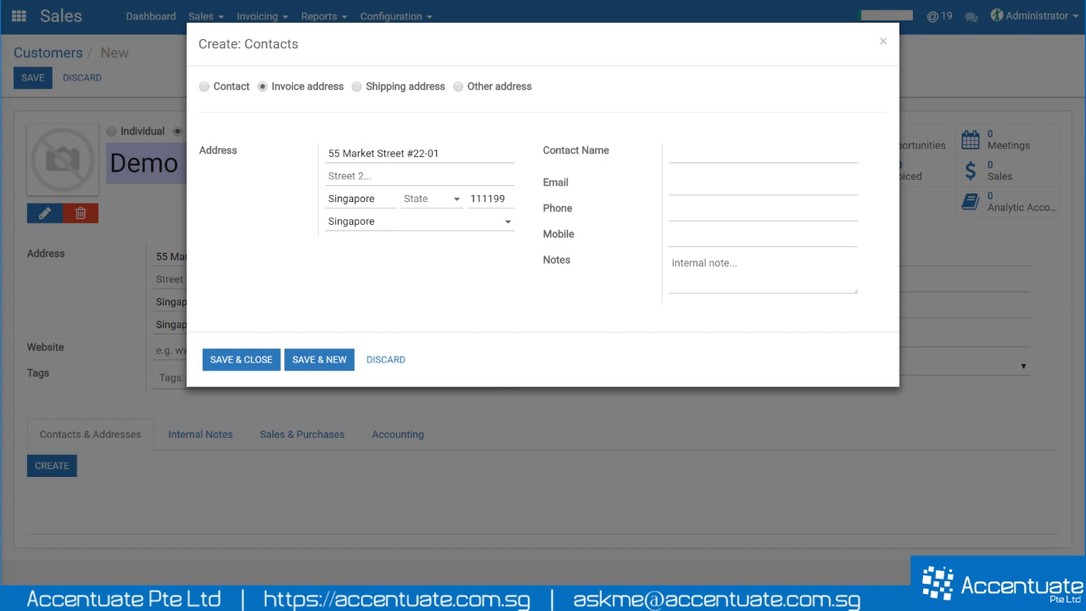
{"action": "triple_click", "coordinate": [362, 153]}
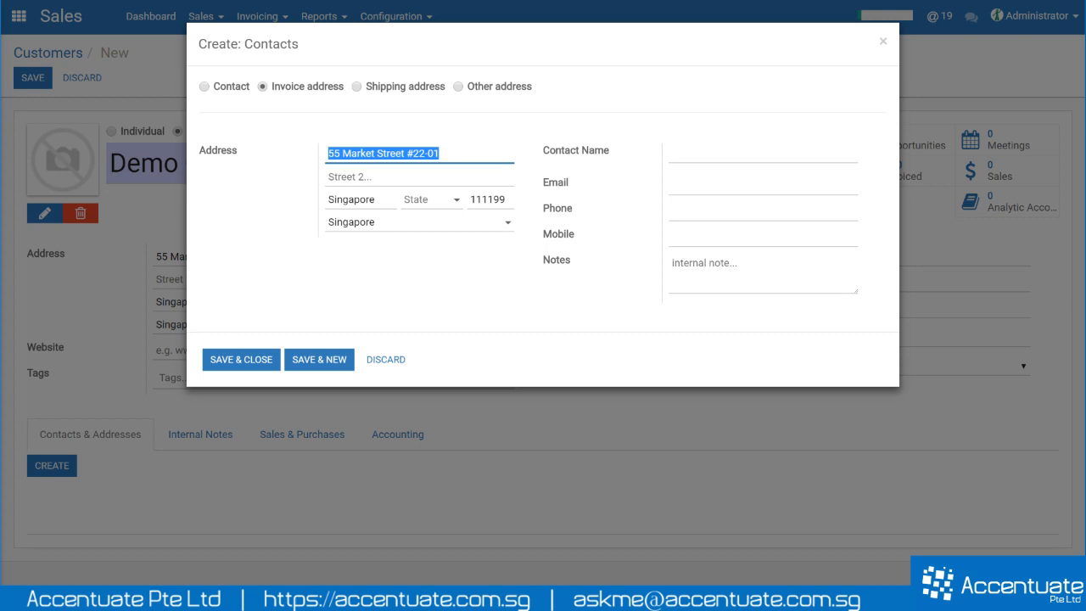
{"action": "left_click", "coordinate": [440, 153]}
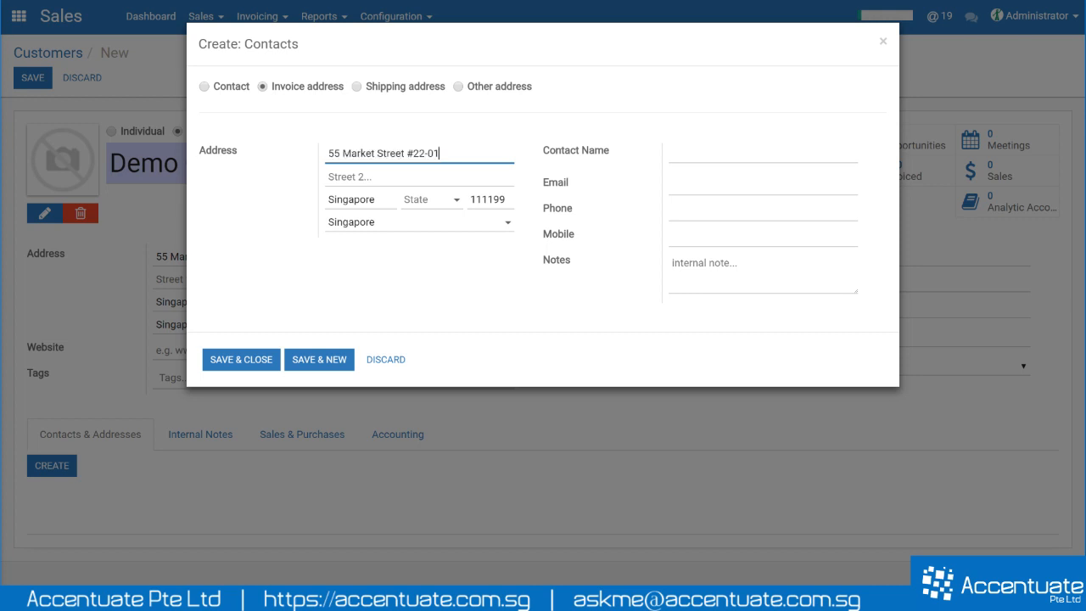
{"action": "left_click_drag", "start_coordinate": [440, 154], "coordinate": [314, 151]}
{"action": "left_click", "coordinate": [472, 155]}
- Name the invoice address 'HQ Address' and save it, starting a new entry
{"action": "left_click", "coordinate": [674, 152]}
{"action": "type", "text": "HQ Address"}
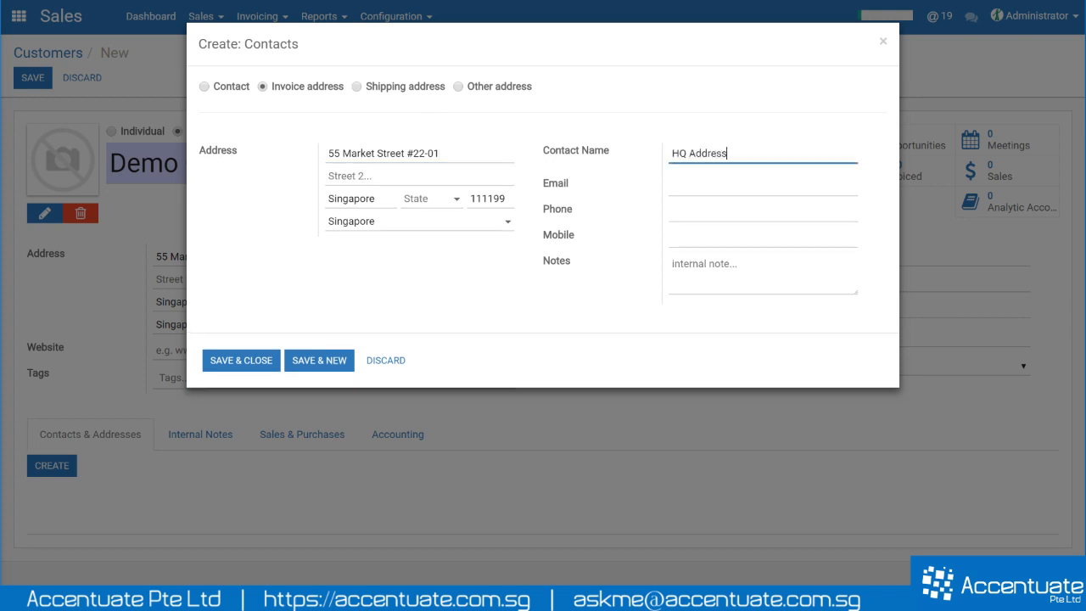
{"action": "left_click", "coordinate": [340, 359]}
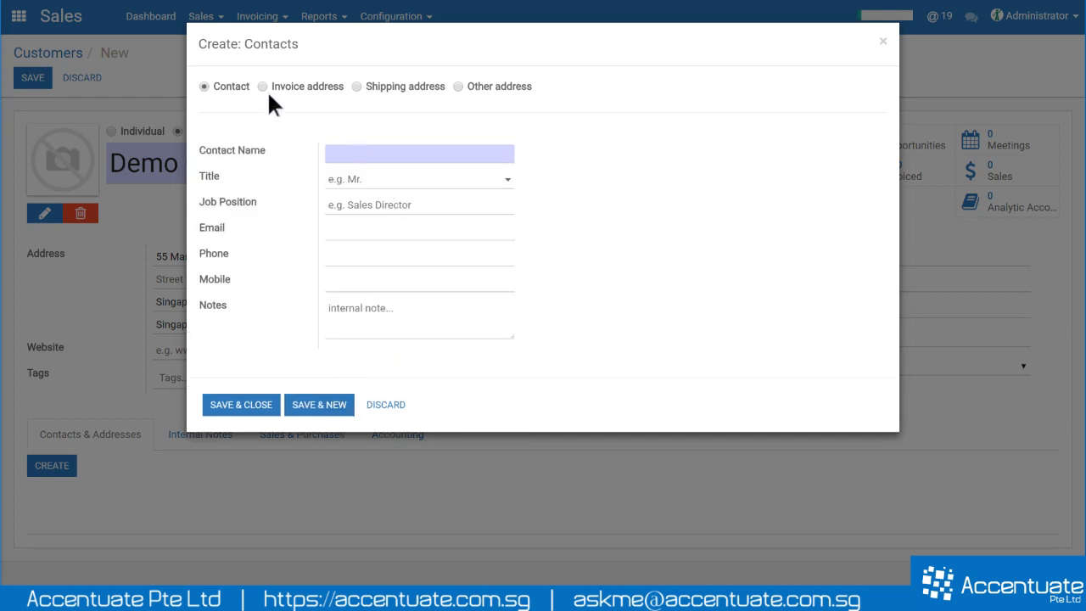
{"action": "mouse_move", "coordinate": [268, 95]}
{"action": "left_click", "coordinate": [357, 86]}
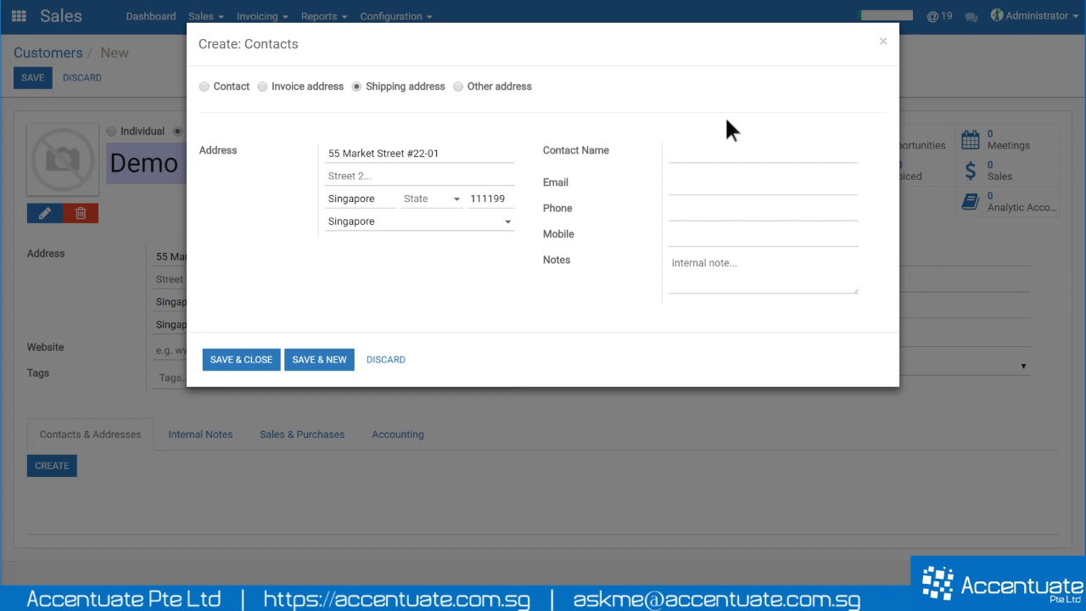
{"action": "left_click", "coordinate": [763, 154]}
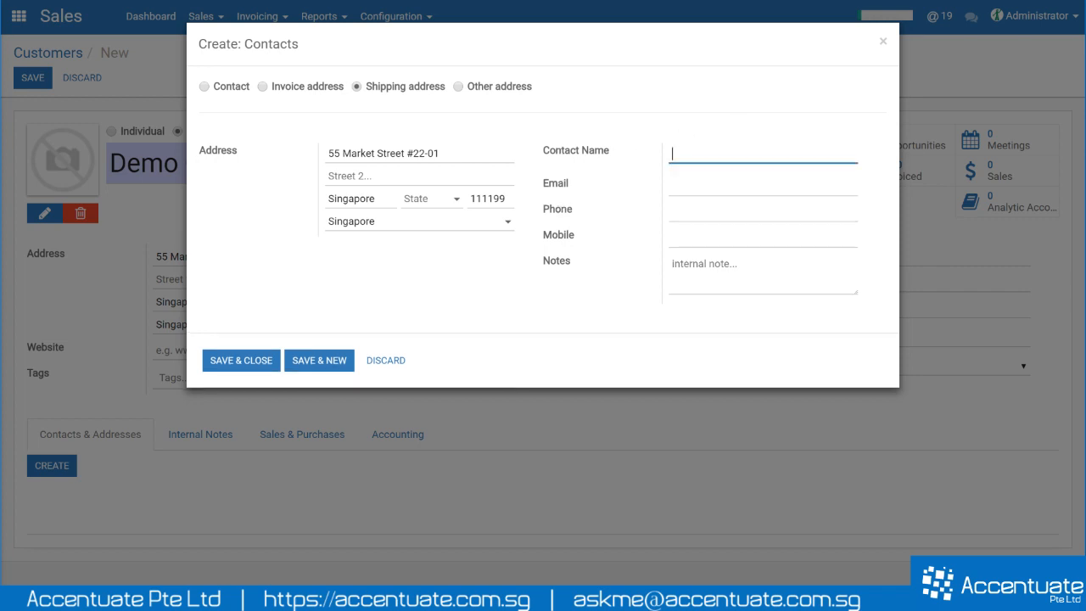
{"action": "type", "text": "Woodlands Warehouse"}
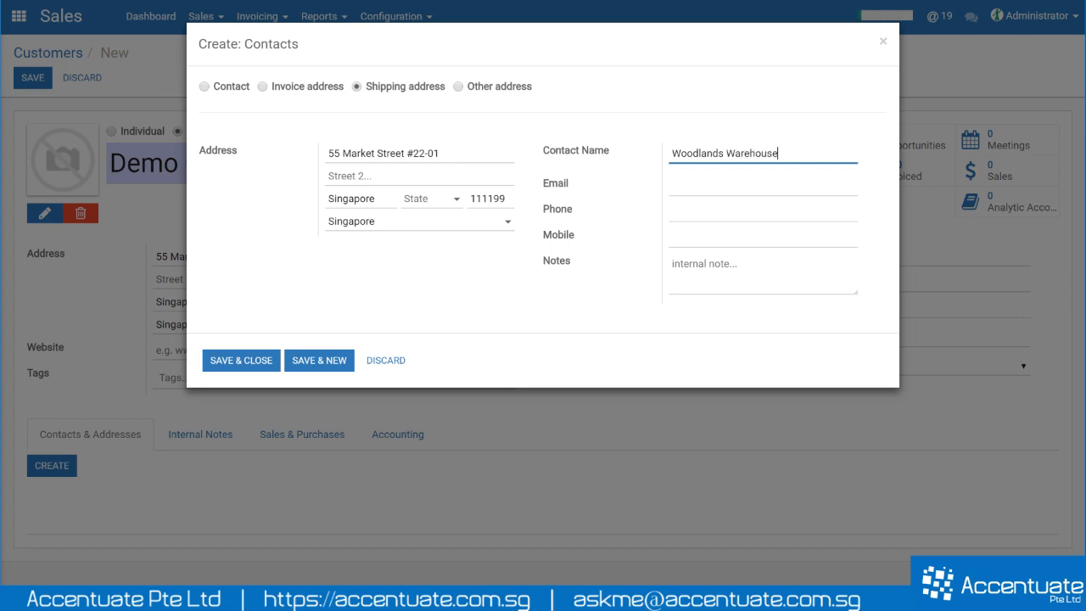
{"action": "key", "text": "Tab"}
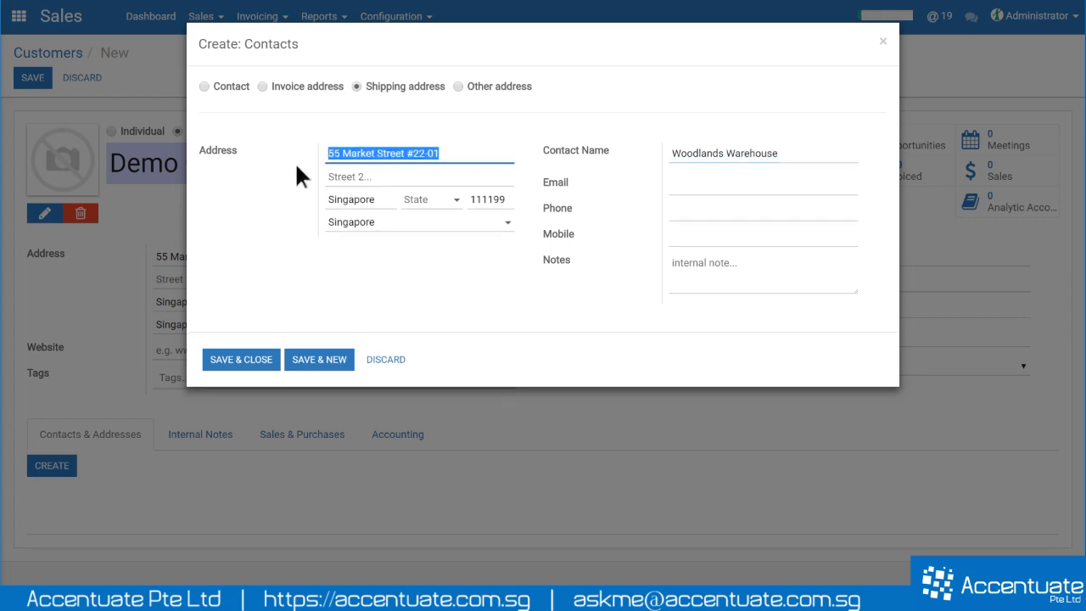
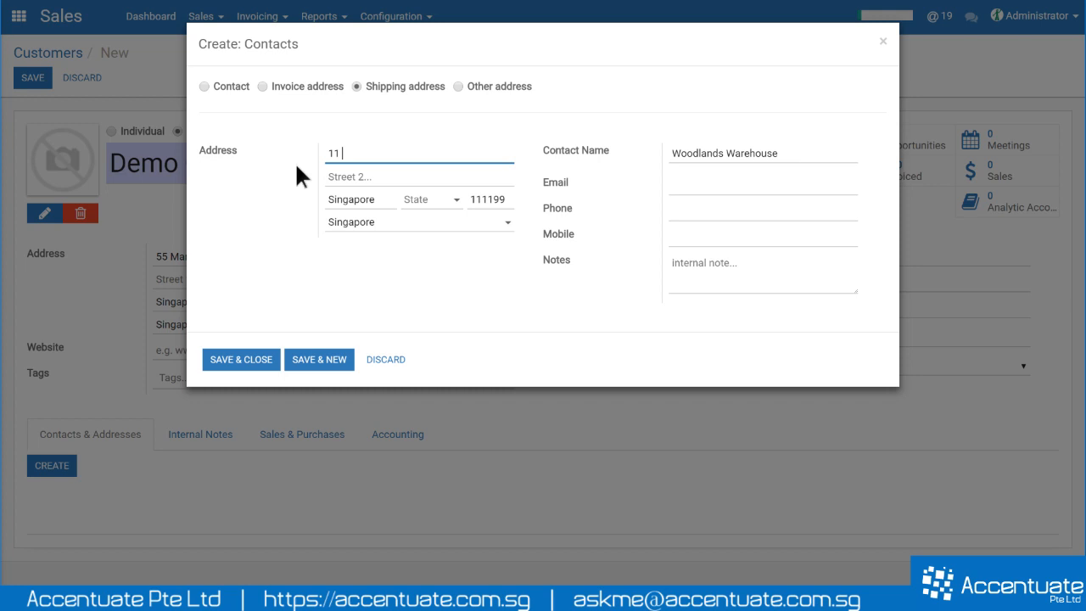
- Add Street 2 'Woodlands 11', postcode 888888, and the note 'Ship products only between 8am to 6pm.'
{"action": "key", "text": "Tab"}
{"action": "type", "text": "Woodlands 11"}
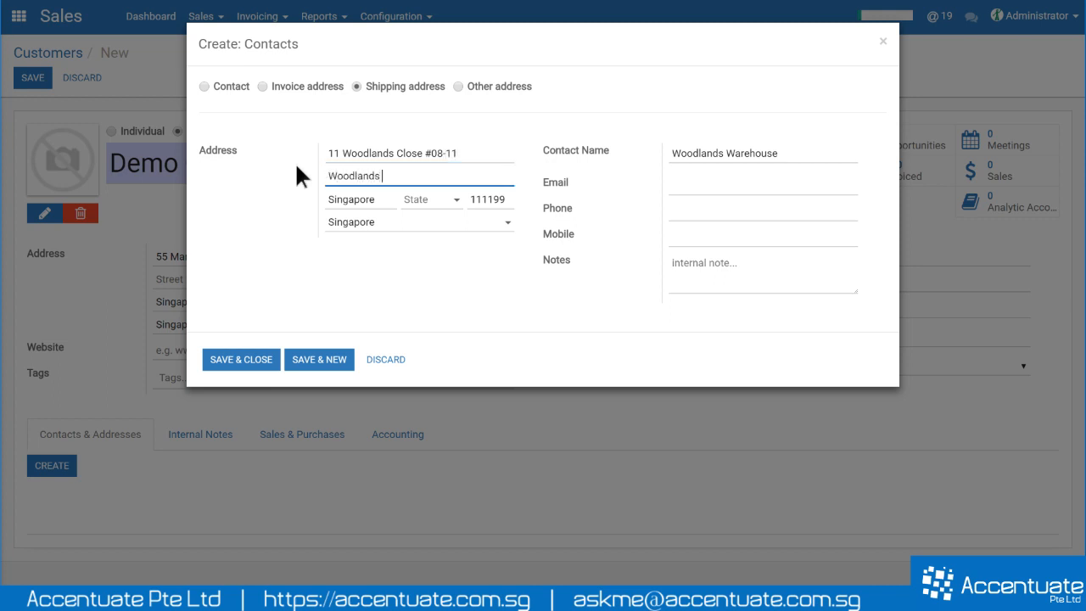
{"action": "key", "text": "Tab"}
{"action": "key", "text": "Tab"}
{"action": "key", "text": "Tab"}
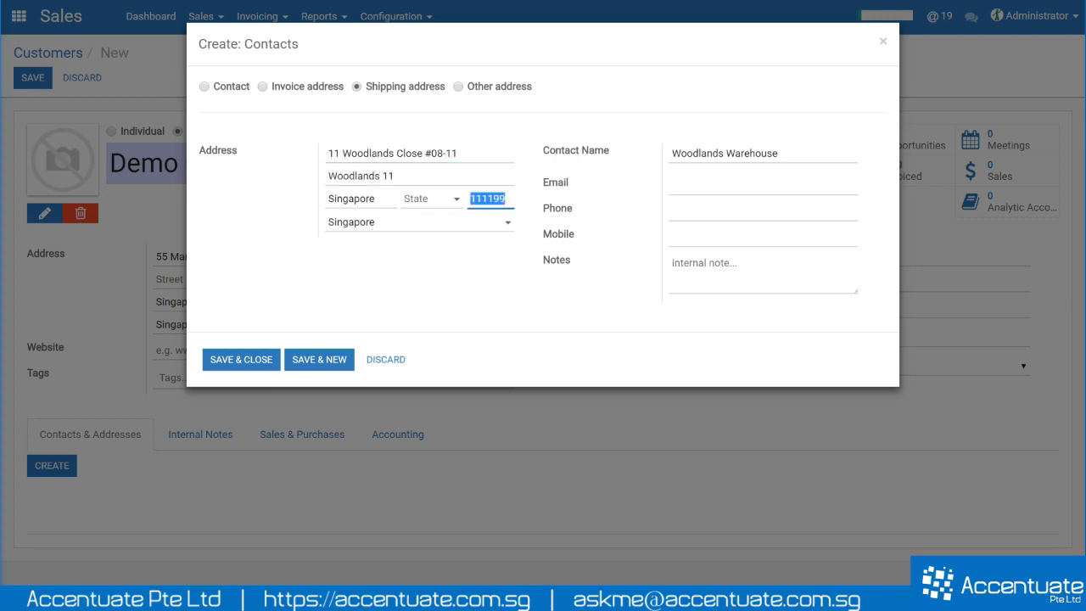
{"action": "type", "text": "888888"}
{"action": "key", "text": "Tab"}
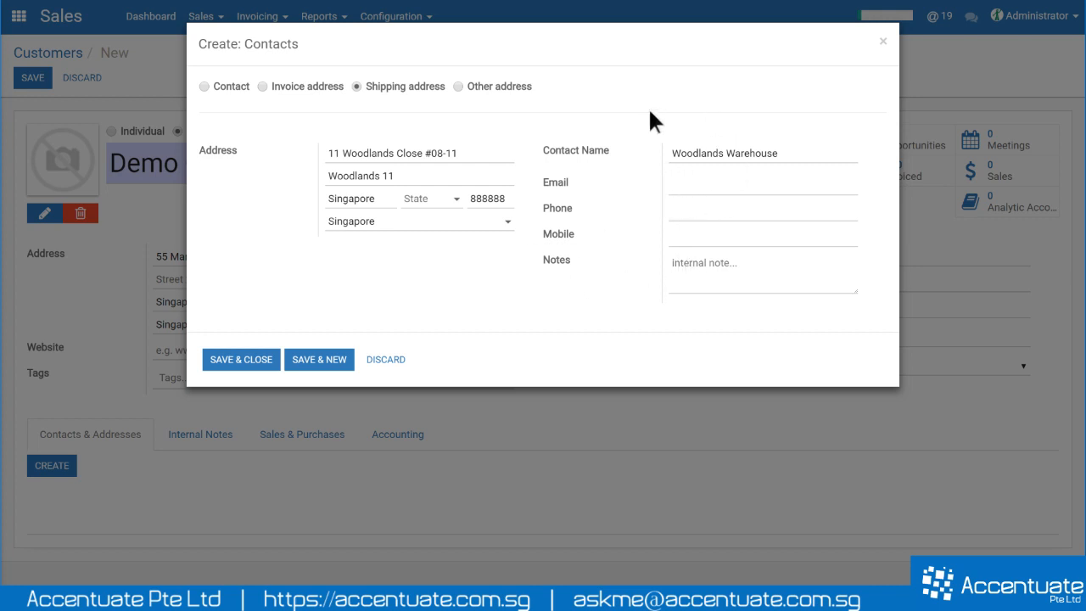
{"action": "left_click", "coordinate": [713, 267]}
{"action": "type", "text": "Ship pr"}
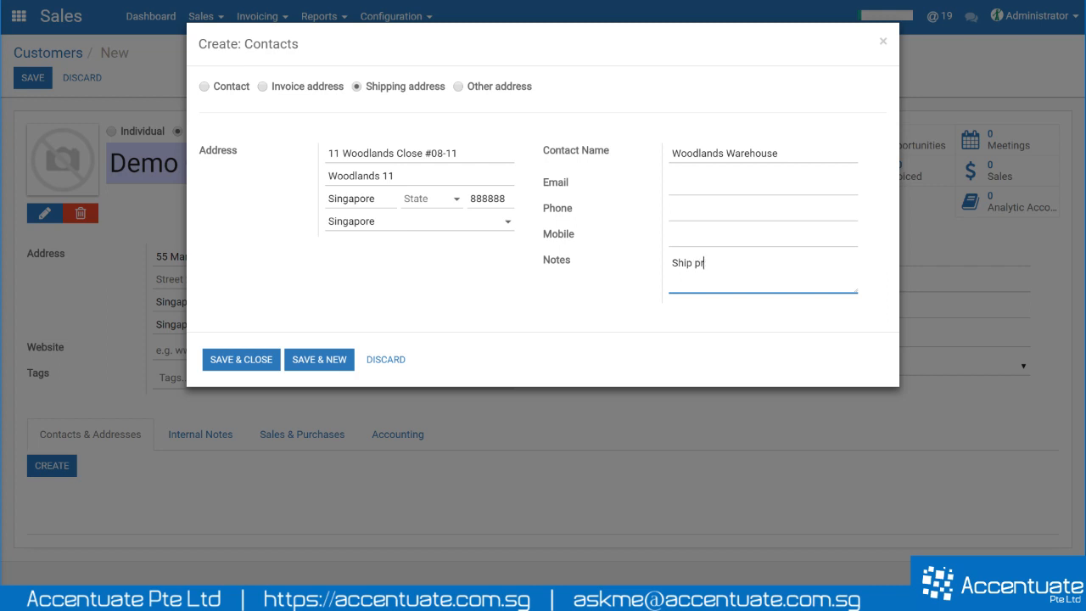
{"action": "type", "text": "oducts only between 8am to 6pm"}
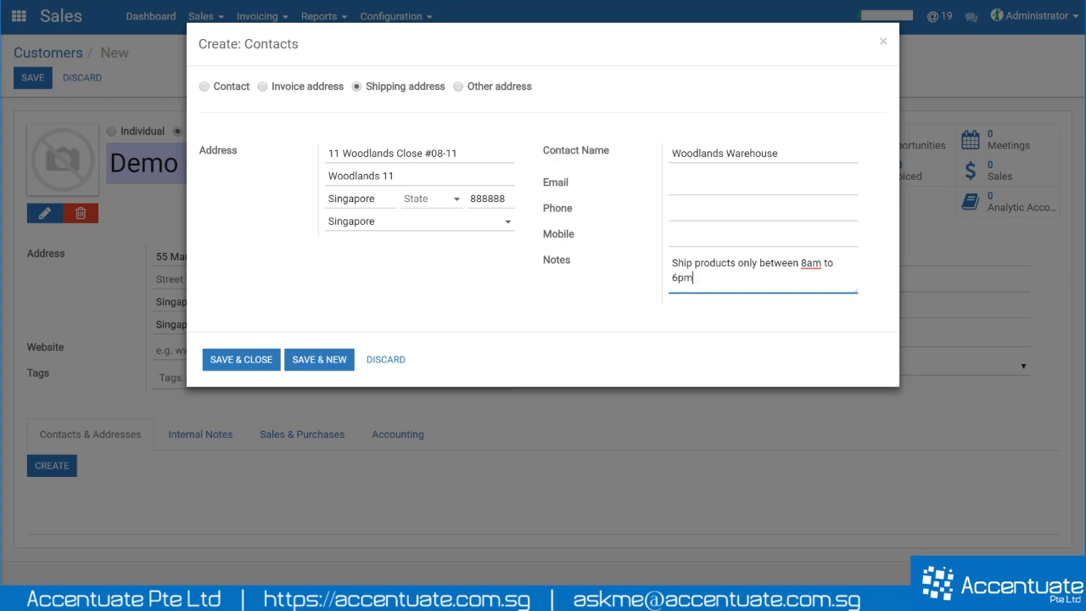
{"action": "type", "text": "."}
- Save Woodlands Warehouse and start an other address named Ang Mo Kio Outlet
{"action": "left_click", "coordinate": [328, 359]}
{"action": "left_click", "coordinate": [458, 86]}
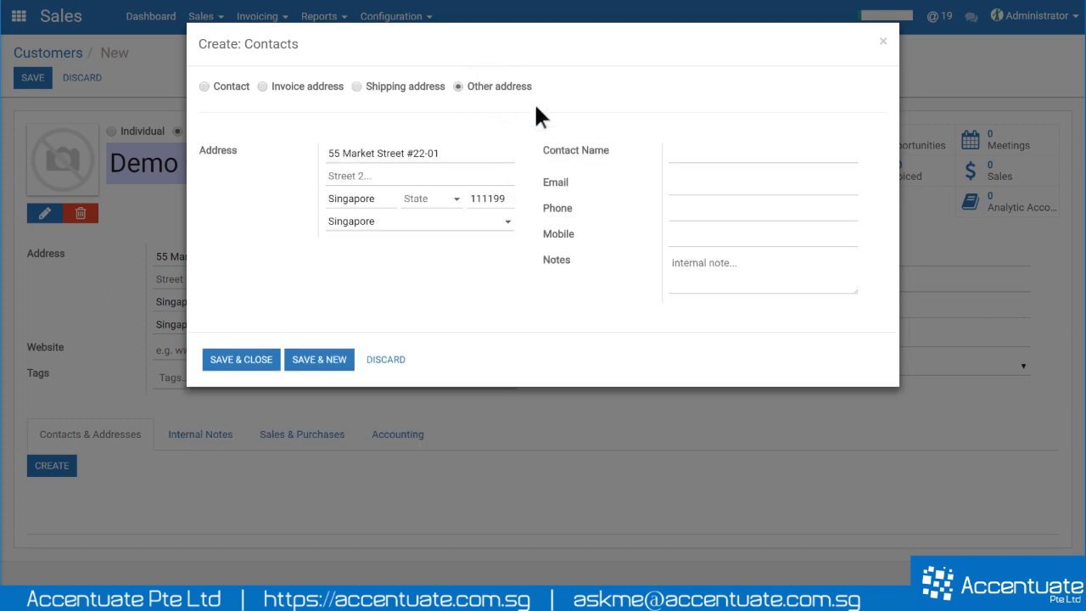
{"action": "left_click", "coordinate": [713, 154]}
{"action": "type", "text": "A"}
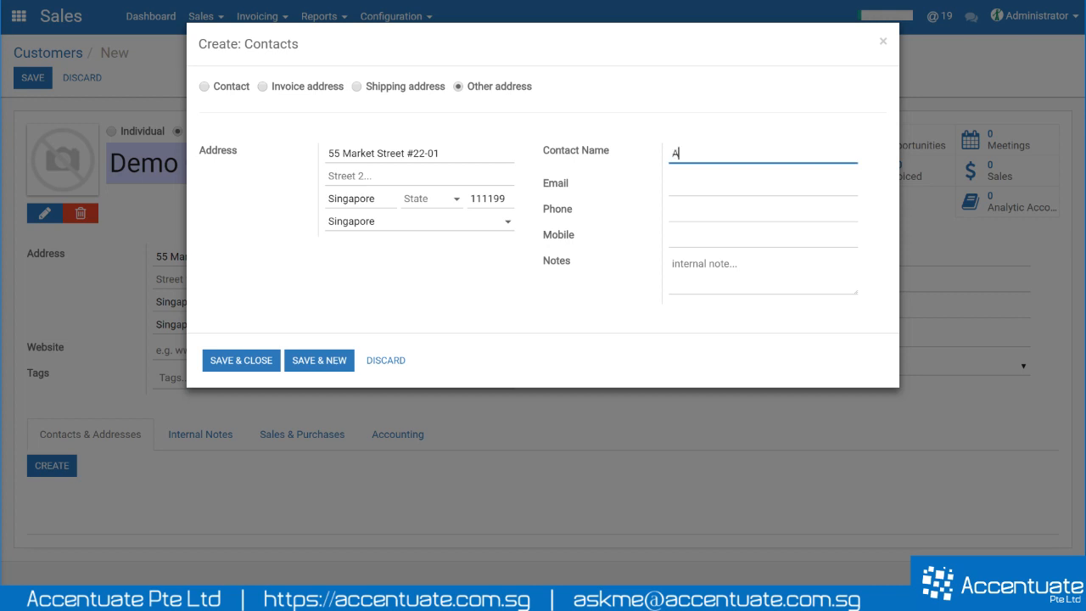
{"action": "type", "text": "ng Mok"}
{"action": "key", "text": "BackSpace"}
{"action": "type", "text": "Kio Outlet"}
- Replace the street with 123 Ang Mo Kio Road and save the outlet address
{"action": "left_click_drag", "start_coordinate": [453, 155], "coordinate": [285, 157]}
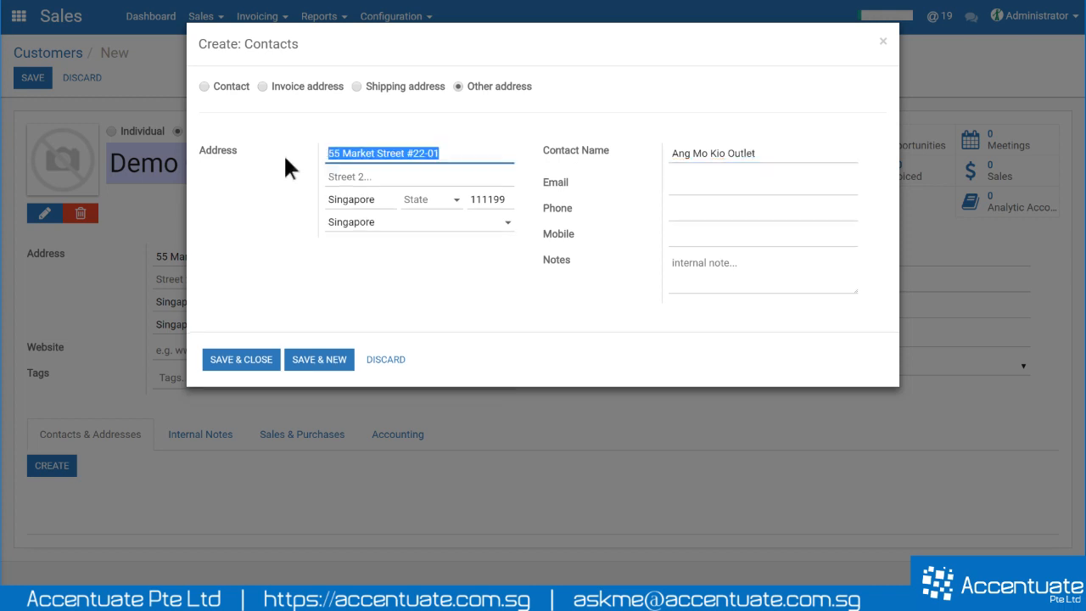
{"action": "type", "text": "1242"}
{"action": "key", "text": "BackSpace"}
{"action": "key", "text": "BackSpace"}
{"action": "type", "text": "3"}
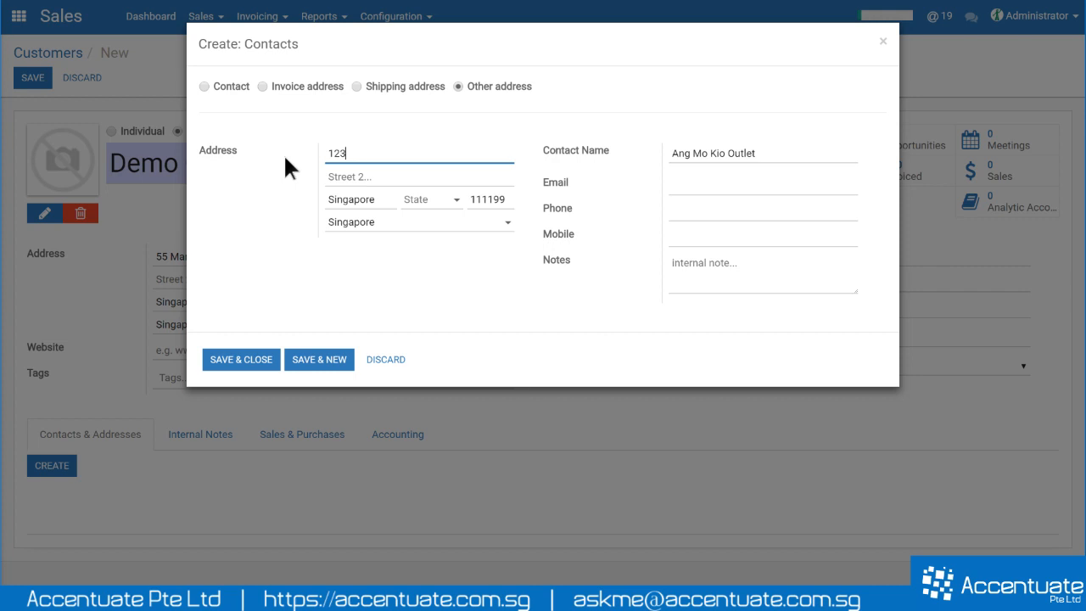
{"action": "type", "text": " Ang Mo Kio Road"}
{"action": "key", "text": "Tab"}
{"action": "key", "text": "Tab"}
{"action": "key", "text": "Tab"}
{"action": "key", "text": "Tab"}
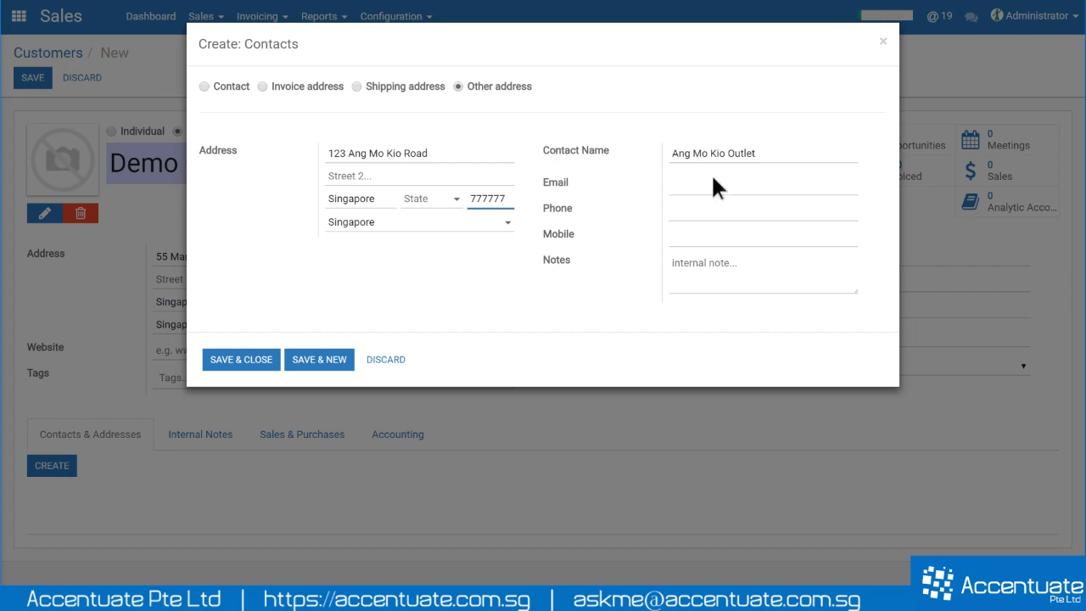
{"action": "left_click", "coordinate": [242, 360]}
{"action": "scroll", "coordinate": [272, 370], "scroll_direction": "down", "scroll_amount": 1}
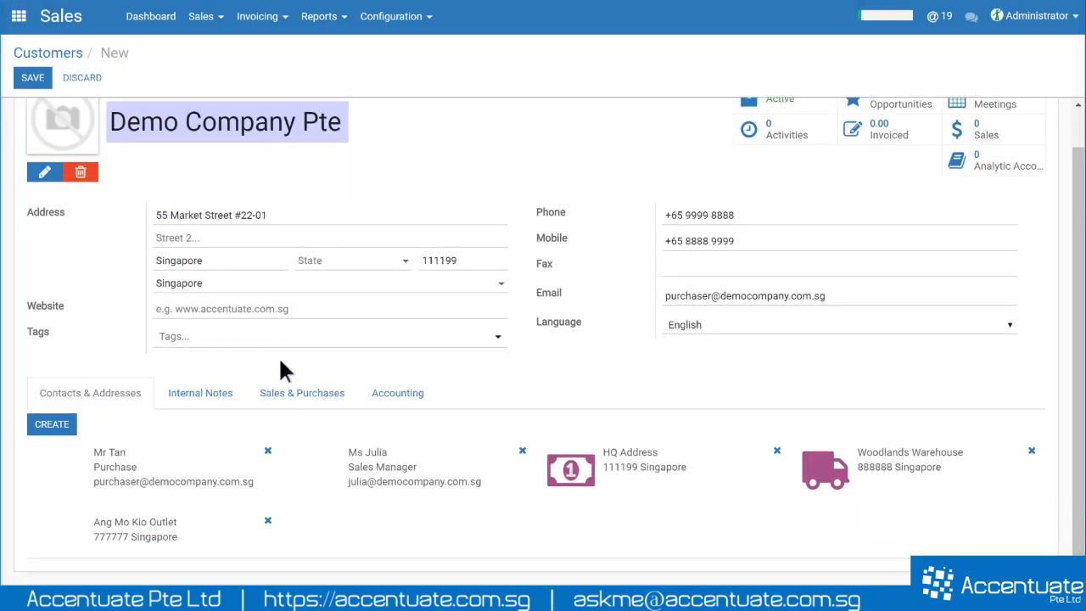
{"action": "left_click_drag", "start_coordinate": [110, 121], "coordinate": [363, 119]}
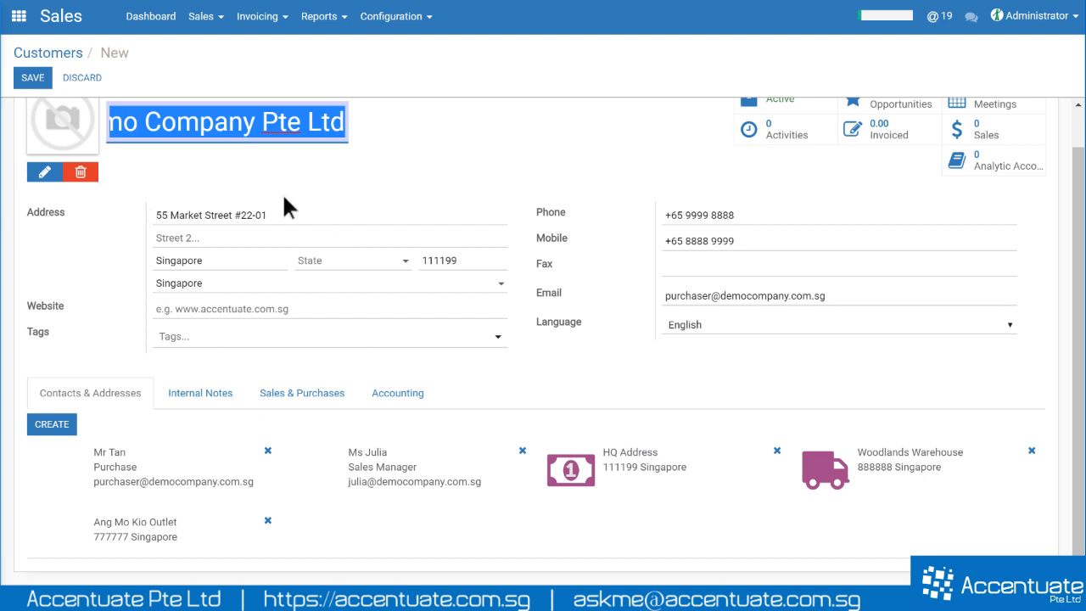
{"action": "left_click", "coordinate": [614, 475]}
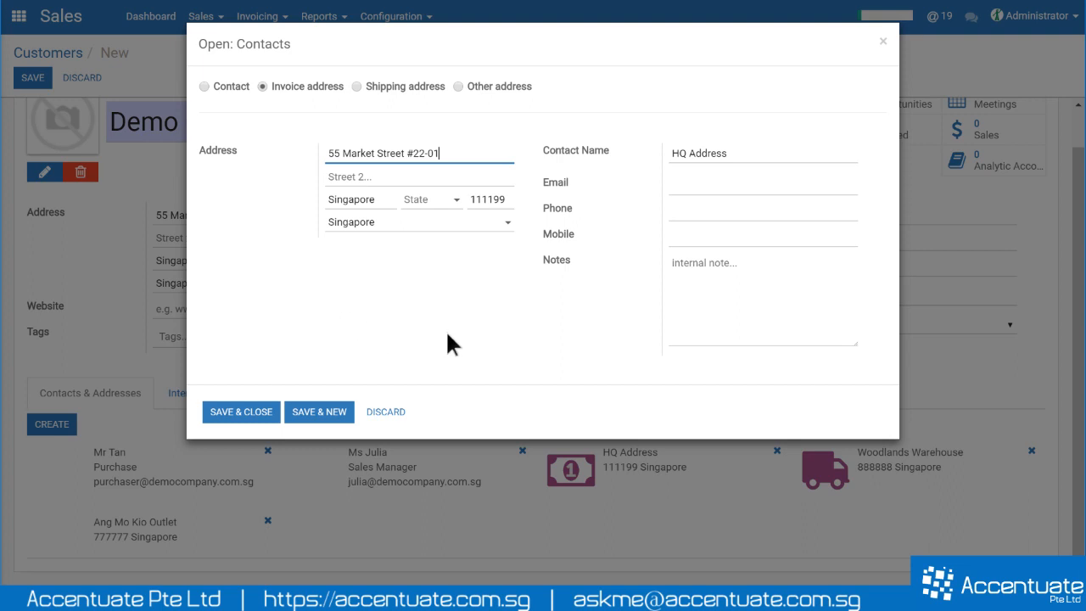
{"action": "left_click", "coordinate": [244, 413]}
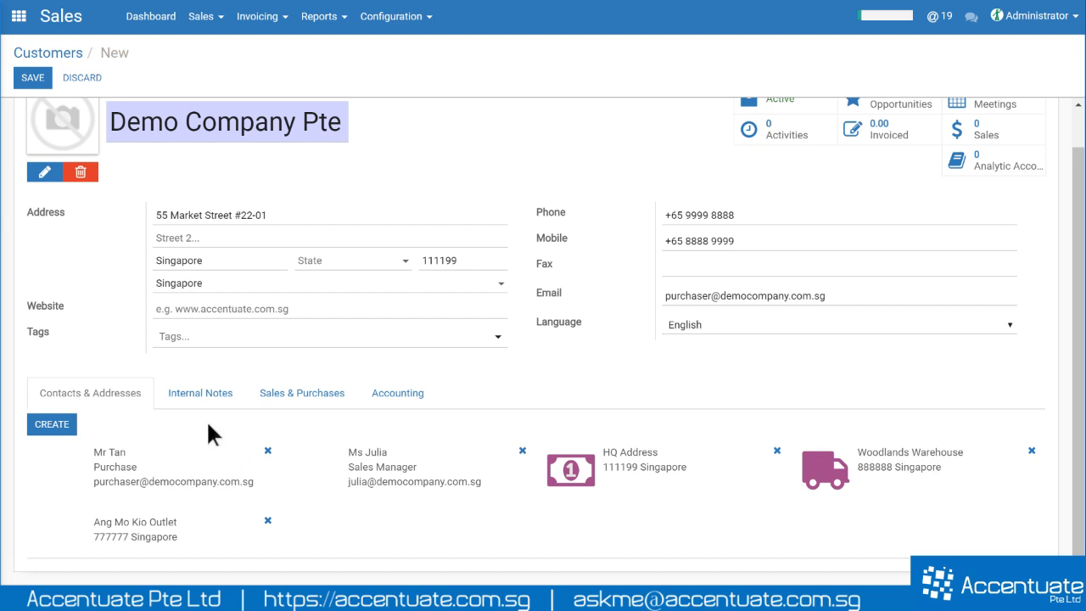
- Save the Demo Company Pte Ltd customer record and scroll back to the top of the form
{"action": "left_click", "coordinate": [40, 78]}
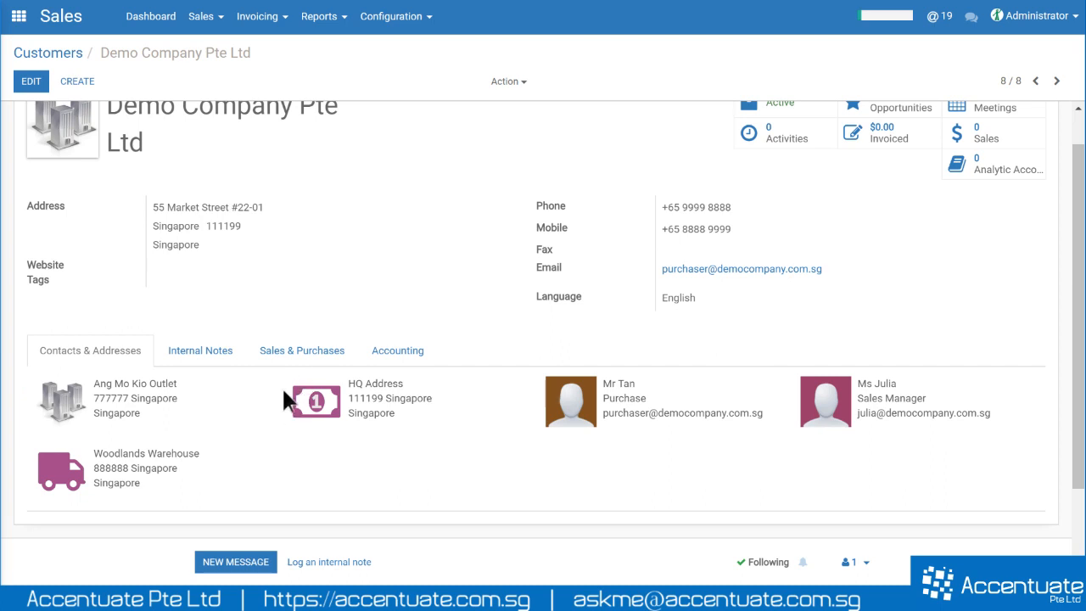
{"action": "scroll", "coordinate": [242, 382], "scroll_direction": "up", "scroll_amount": 1}
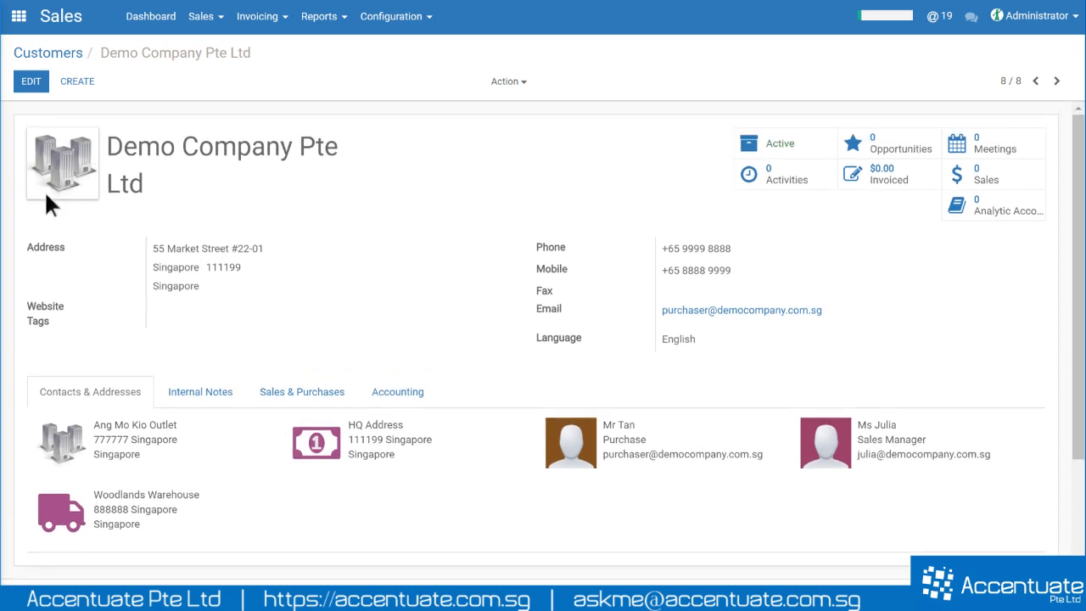